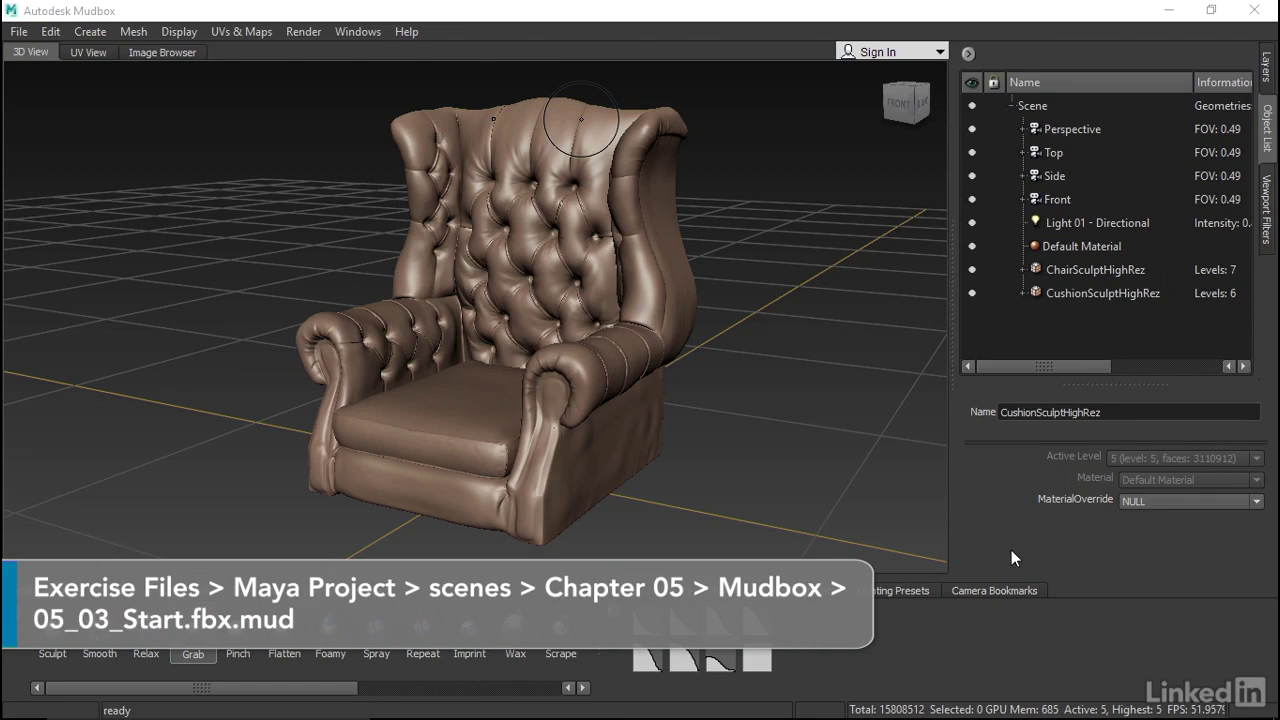
Orbit and zoom around the armchair to inspect the tufted back cushion.
mouse_move(420, 350)
left_mouse_down("alt")
mouse_move(634, 349)
mouse_move(768, 321)
mouse_move(563, 310)
left_mouse_up("alt")
scroll(768, 321, "down", 5)
right_click_drag(563, 310, 867, 287, "alt")
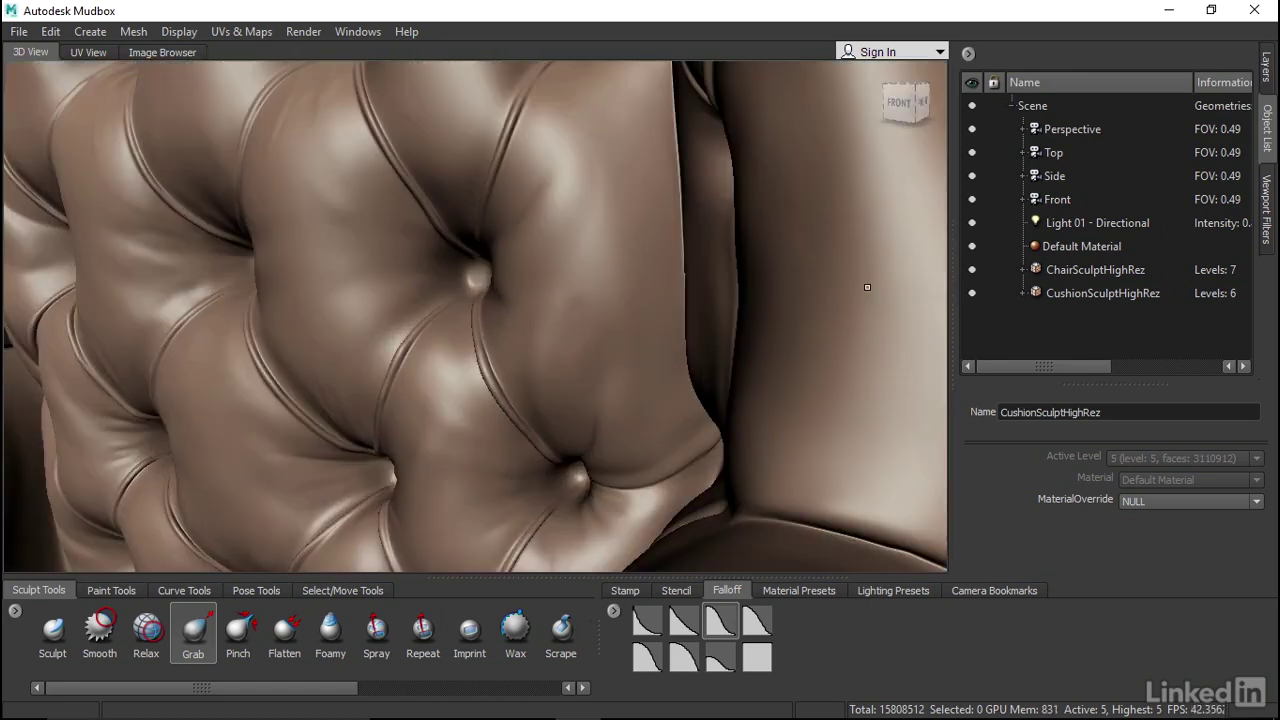
mouse_move(867, 287)
left_mouse_down("alt")
mouse_move(534, 260)
mouse_move(356, 213)
mouse_move(361, 187)
mouse_move(628, 163)
mouse_move(541, 237)
left_mouse_up("alt")
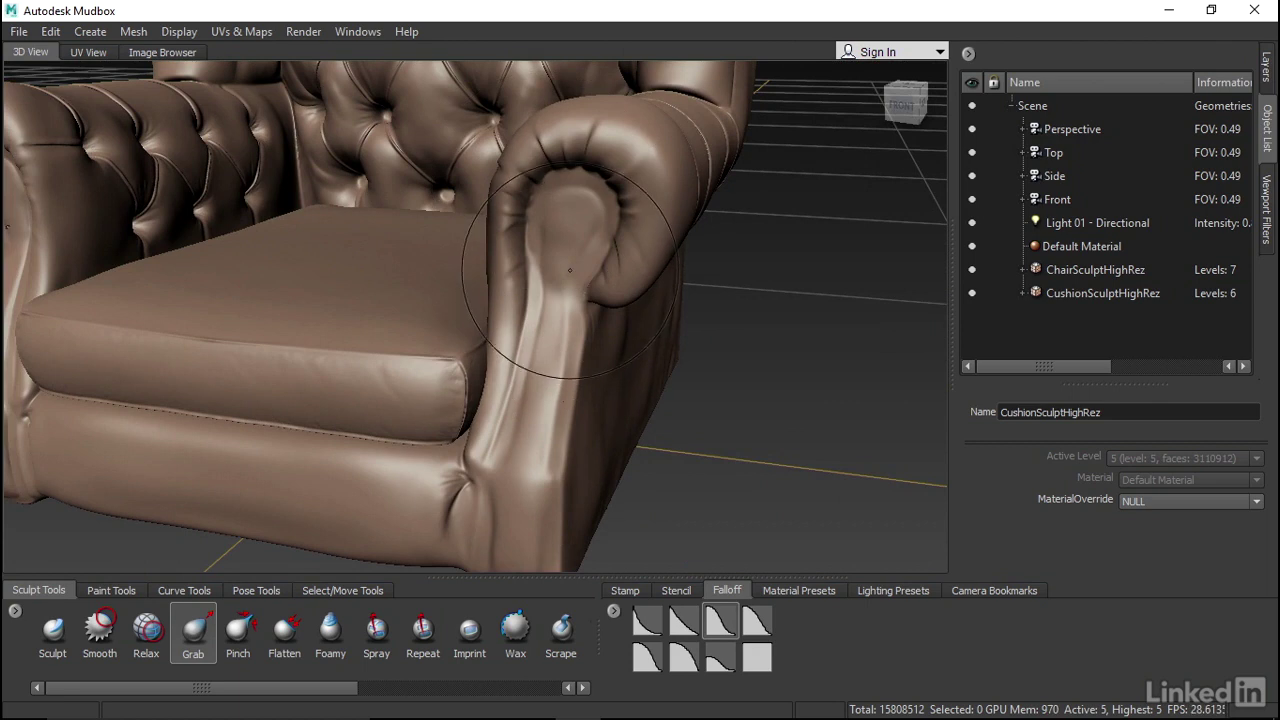
left_click_drag(569, 270, 310, 300, "alt")
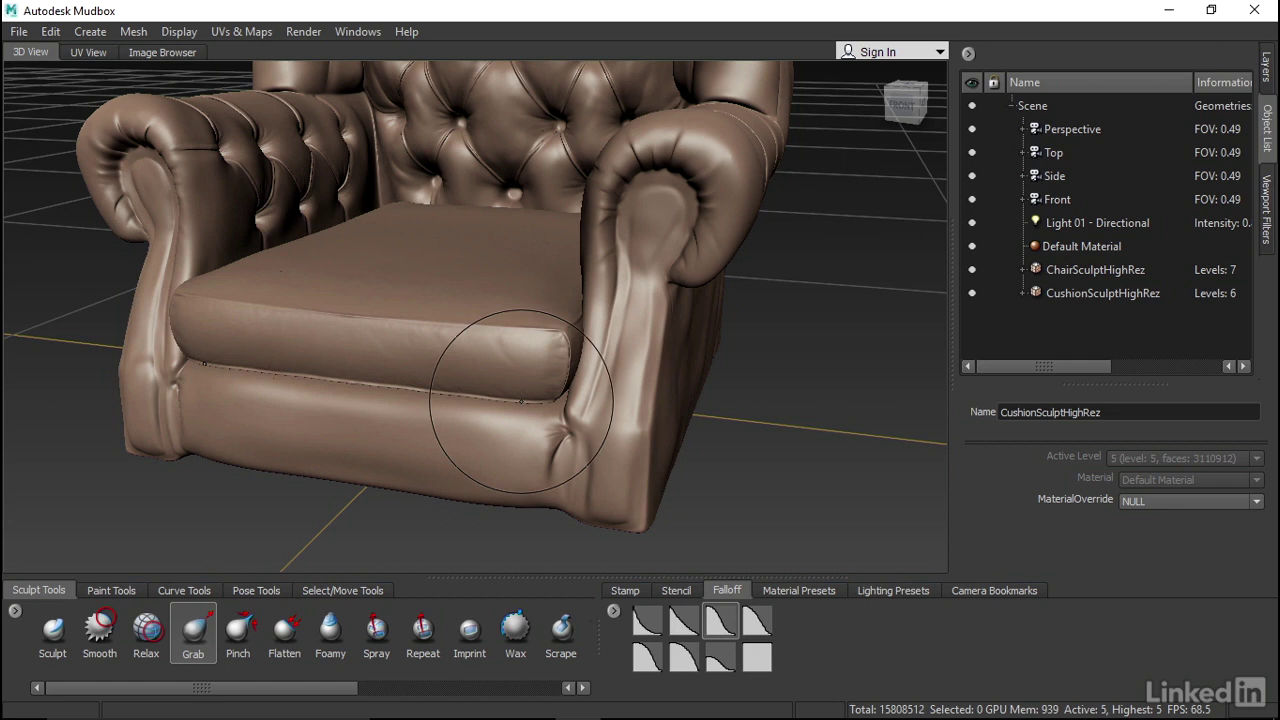
mouse_move(521, 400)
left_mouse_down("alt")
mouse_move(474, 320)
mouse_move(446, 334)
left_mouse_up("alt")
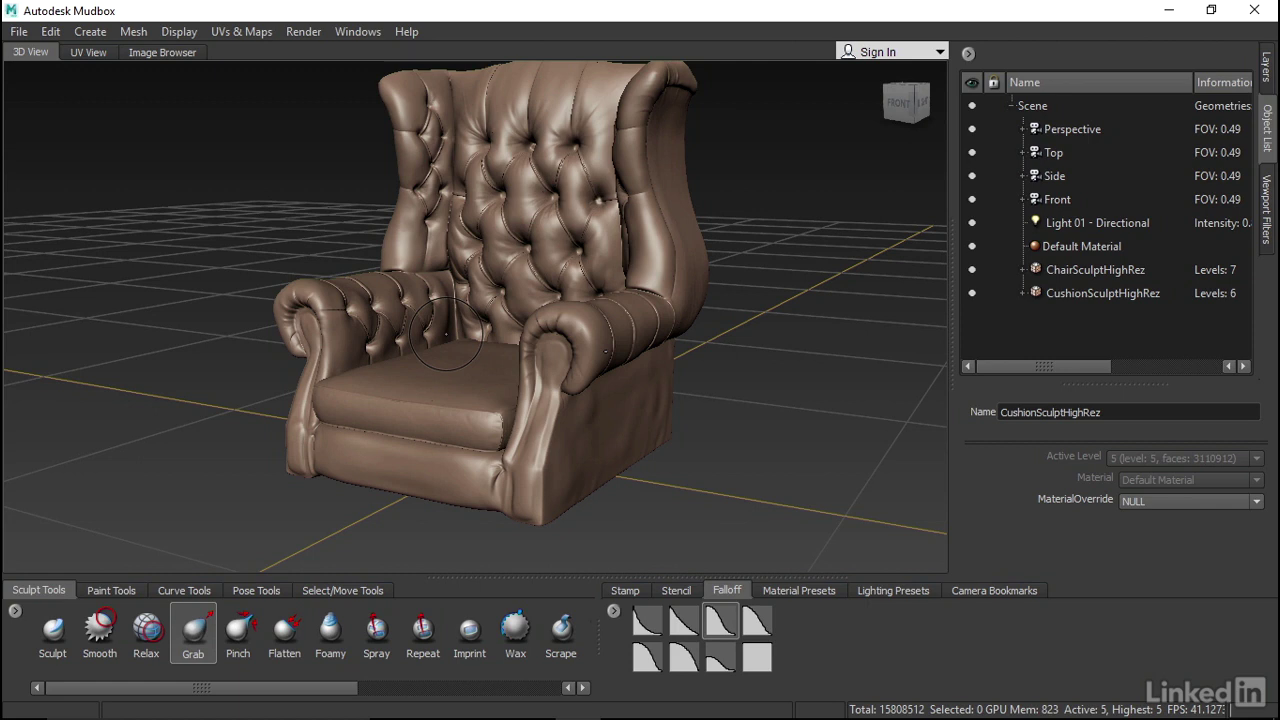
mouse_move(446, 334)
left_mouse_down("alt")
mouse_move(524, 262)
mouse_move(535, 271)
left_mouse_up("alt")
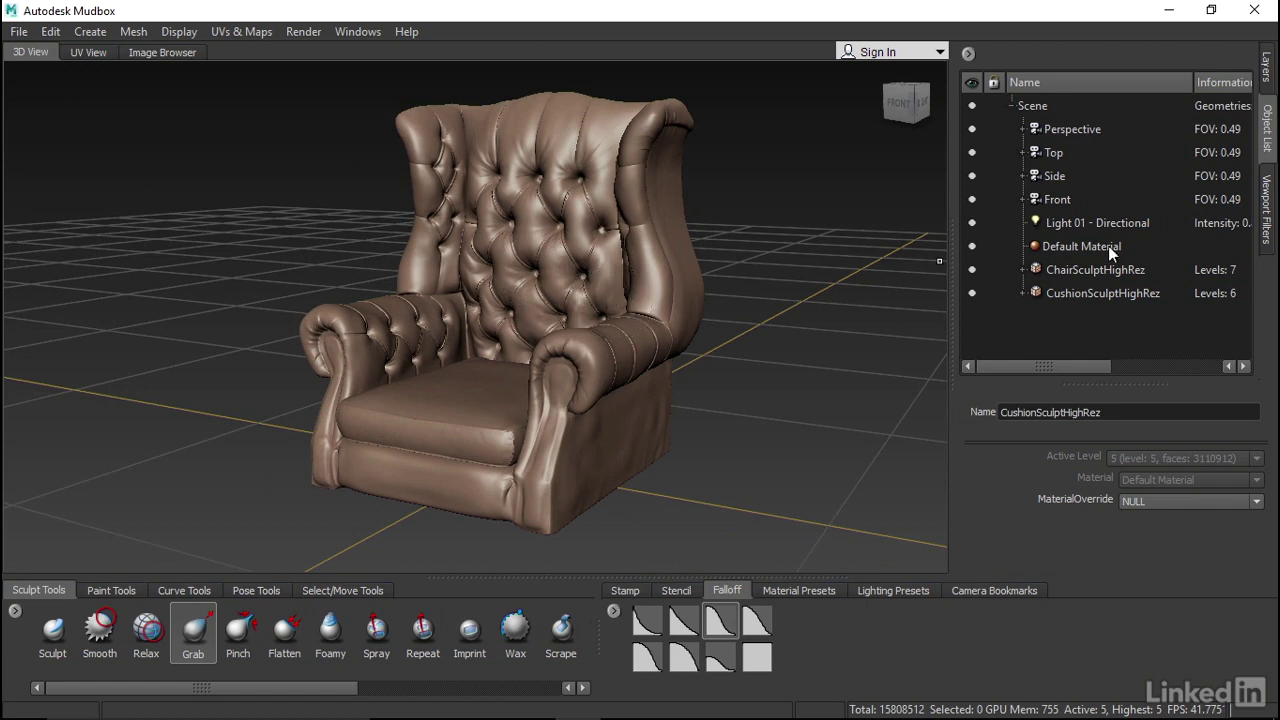
Hide CushionSculptHighRez and step ChairSculptHighRez down to subdivision level 3 (198,400 polygons).
left_click(972, 292)
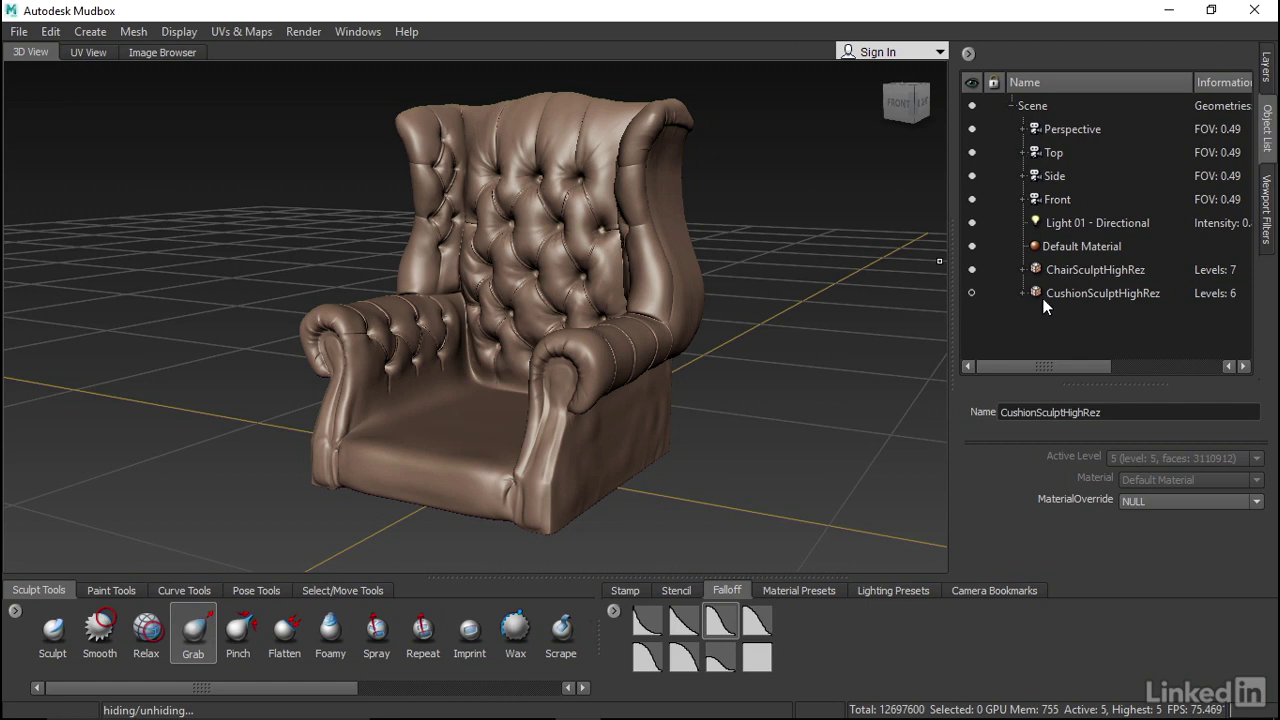
left_click(1092, 272)
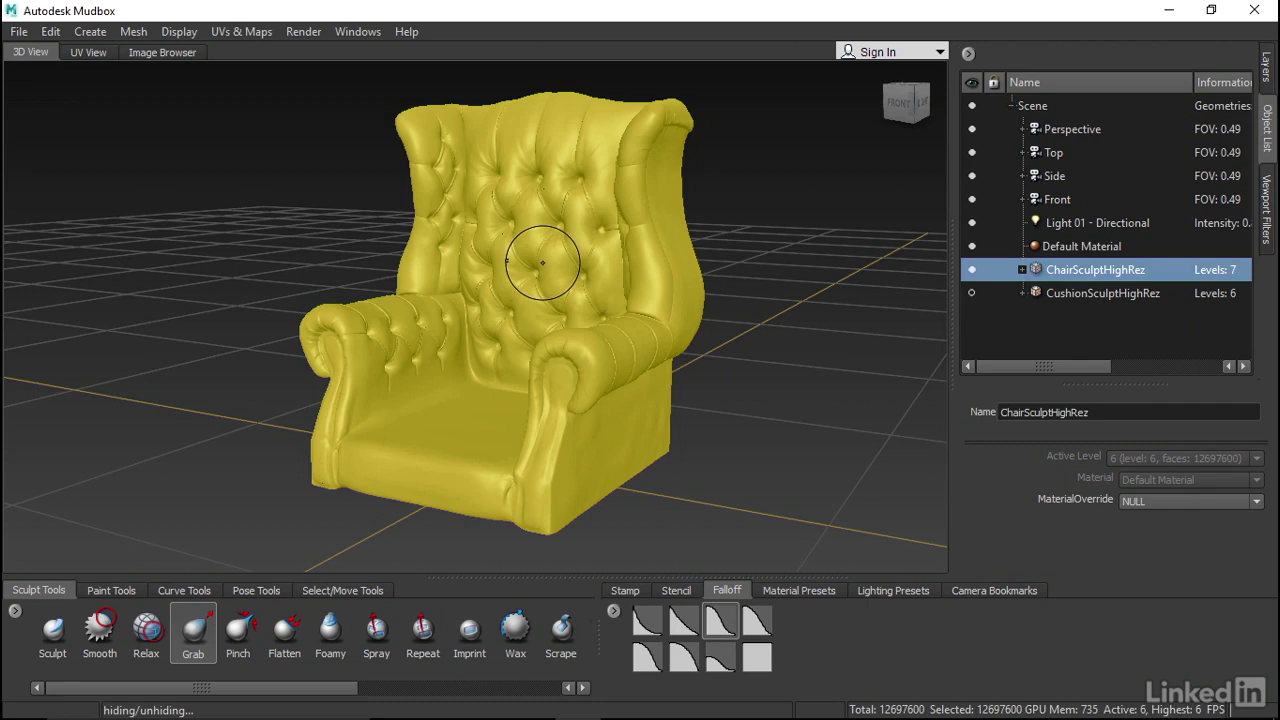
left_click(541, 262)
key("Page_Down")
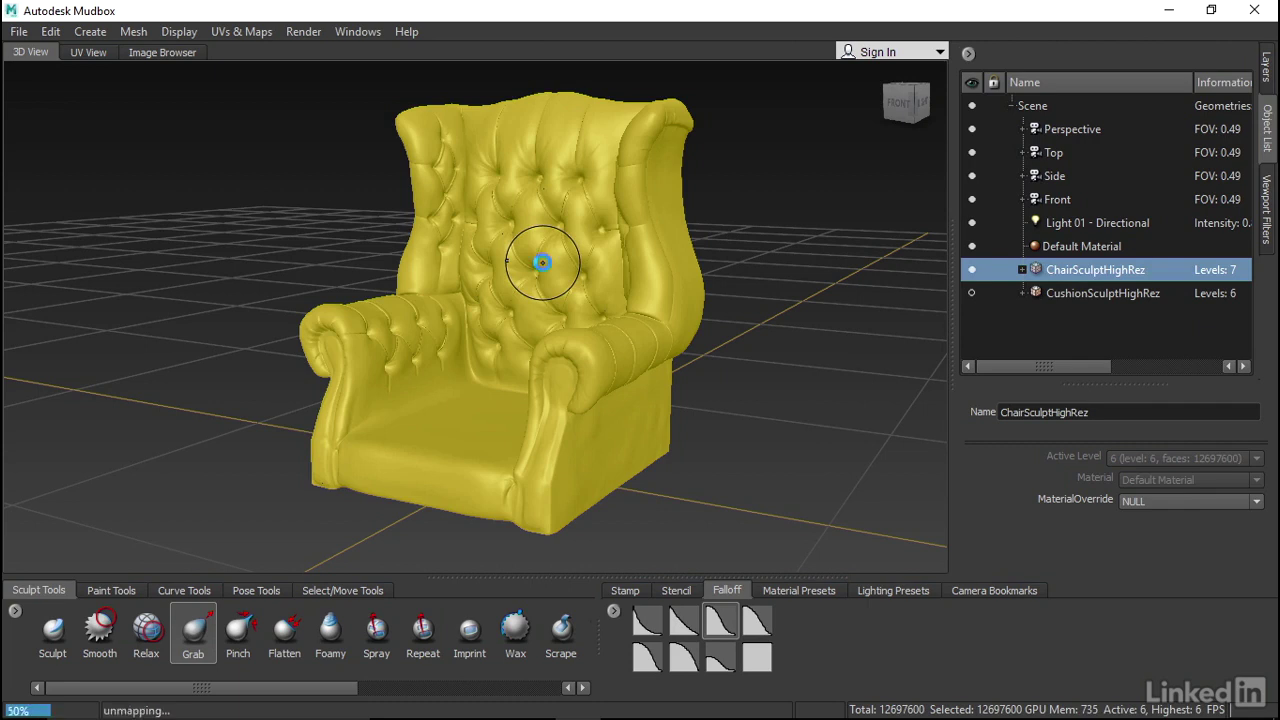
key("Page_Down")
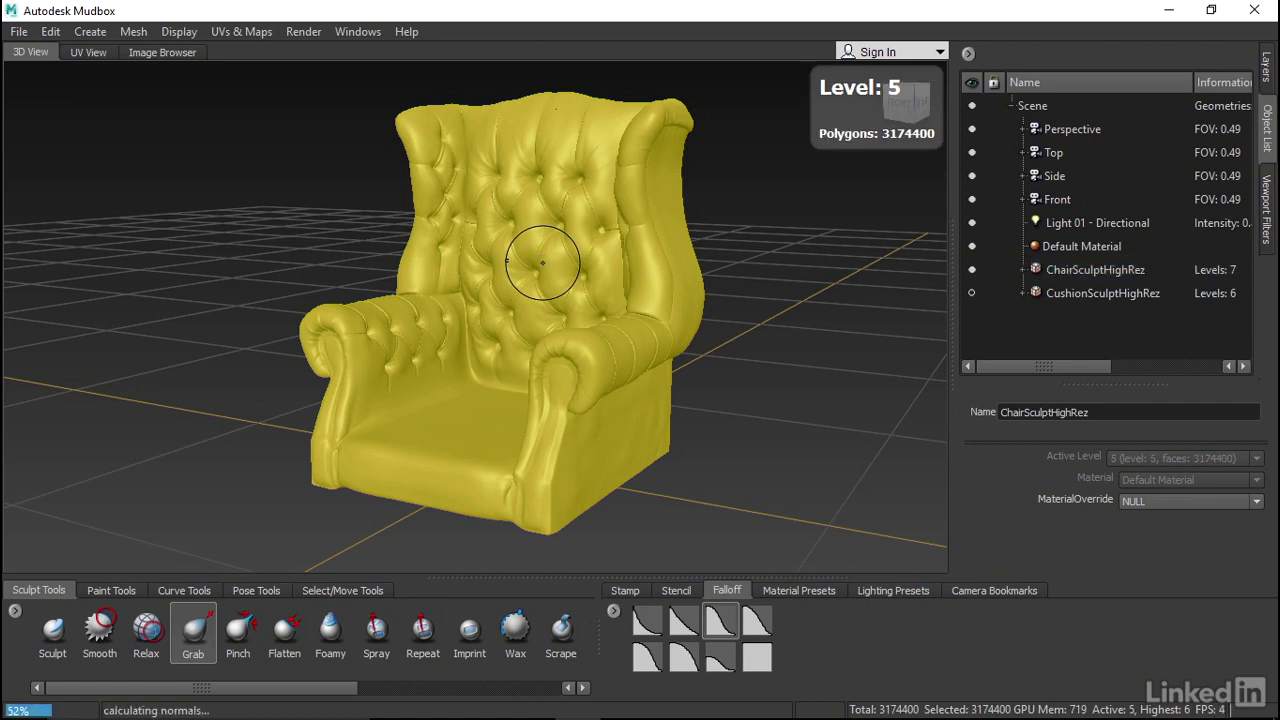
key("Page_Down")
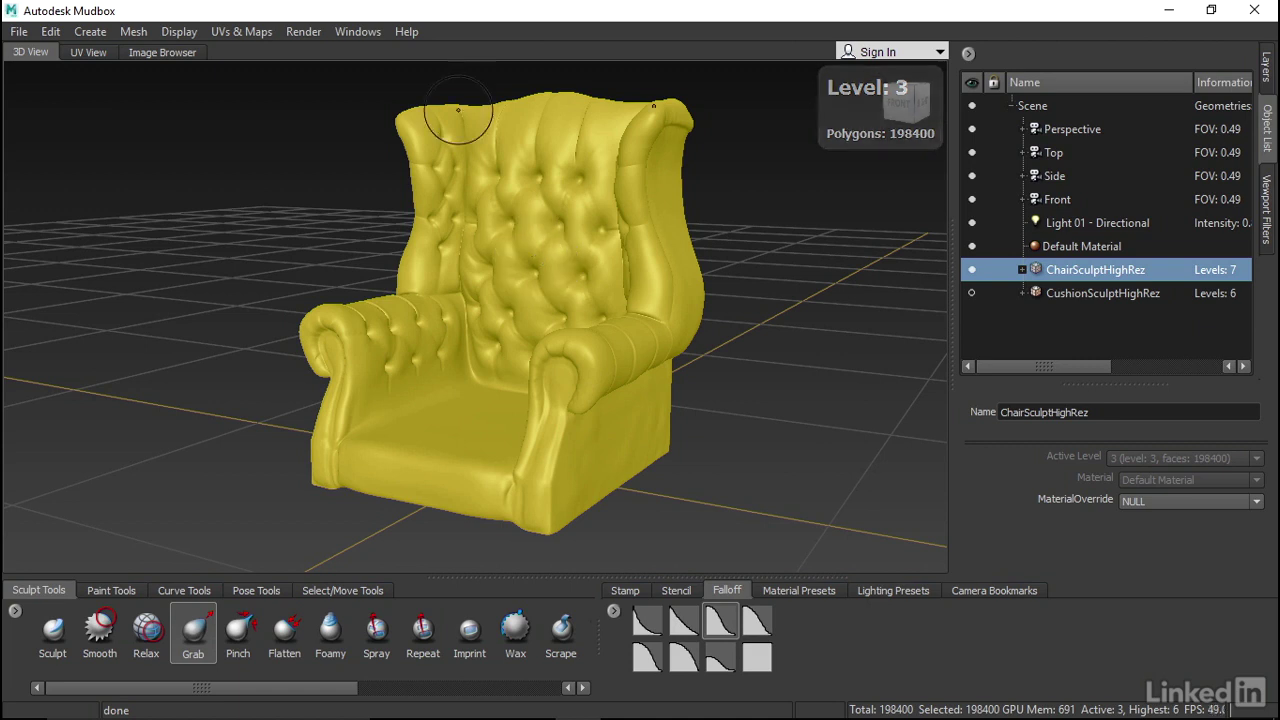
left_click(136, 32)
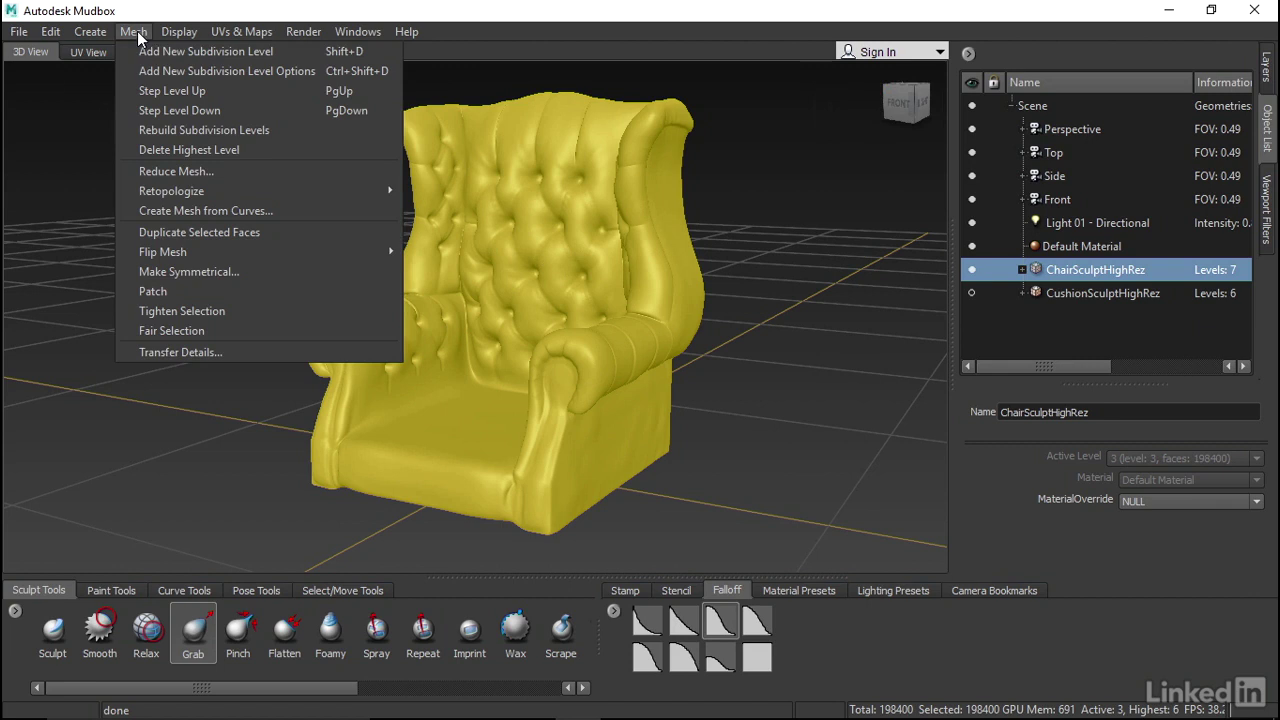
mouse_move(171, 191)
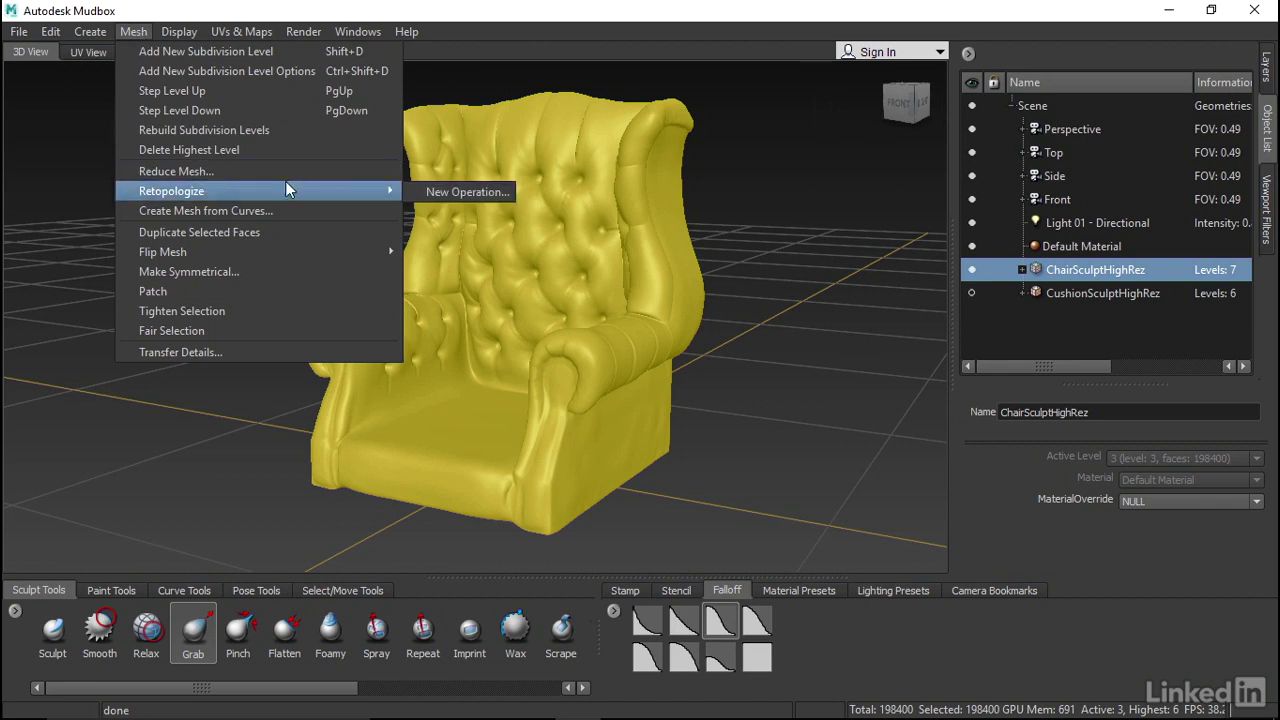
Start a new retopology outputting ChairLowRez at 30000 target faces, with curve guidance off.
left_click(460, 192)
left_click_drag(682, 104, 679, 73)
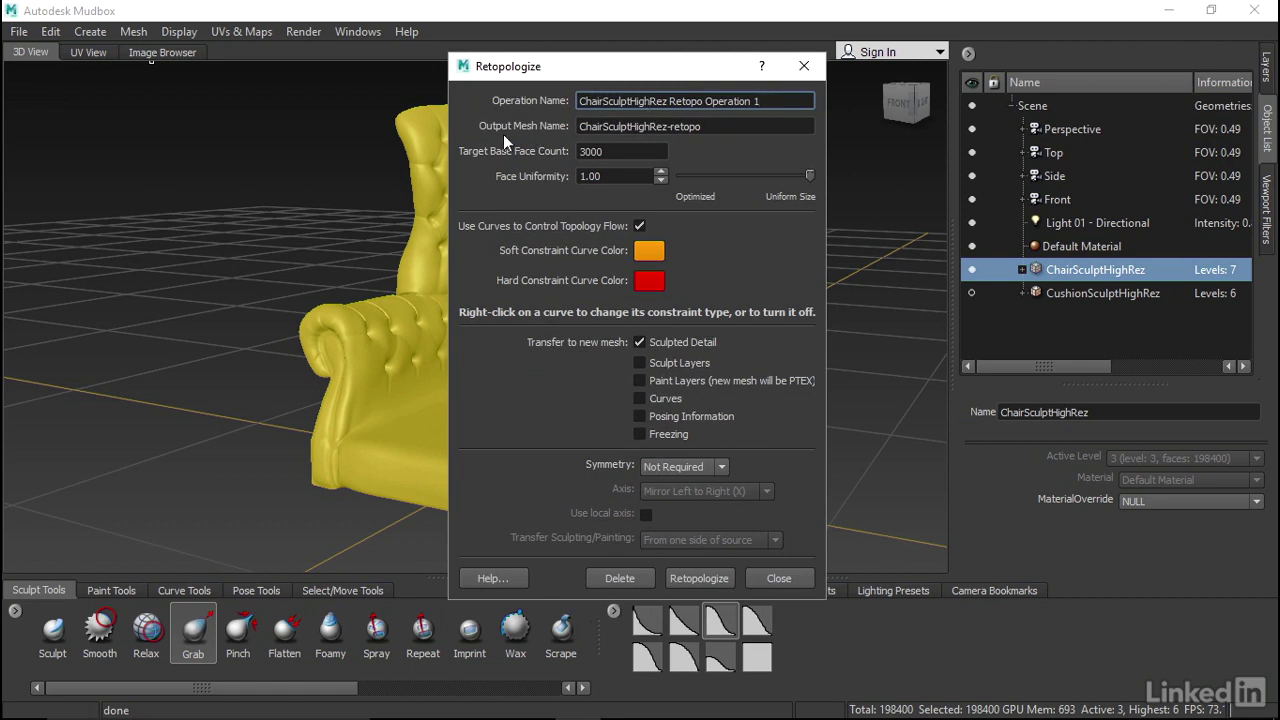
key("Tab")
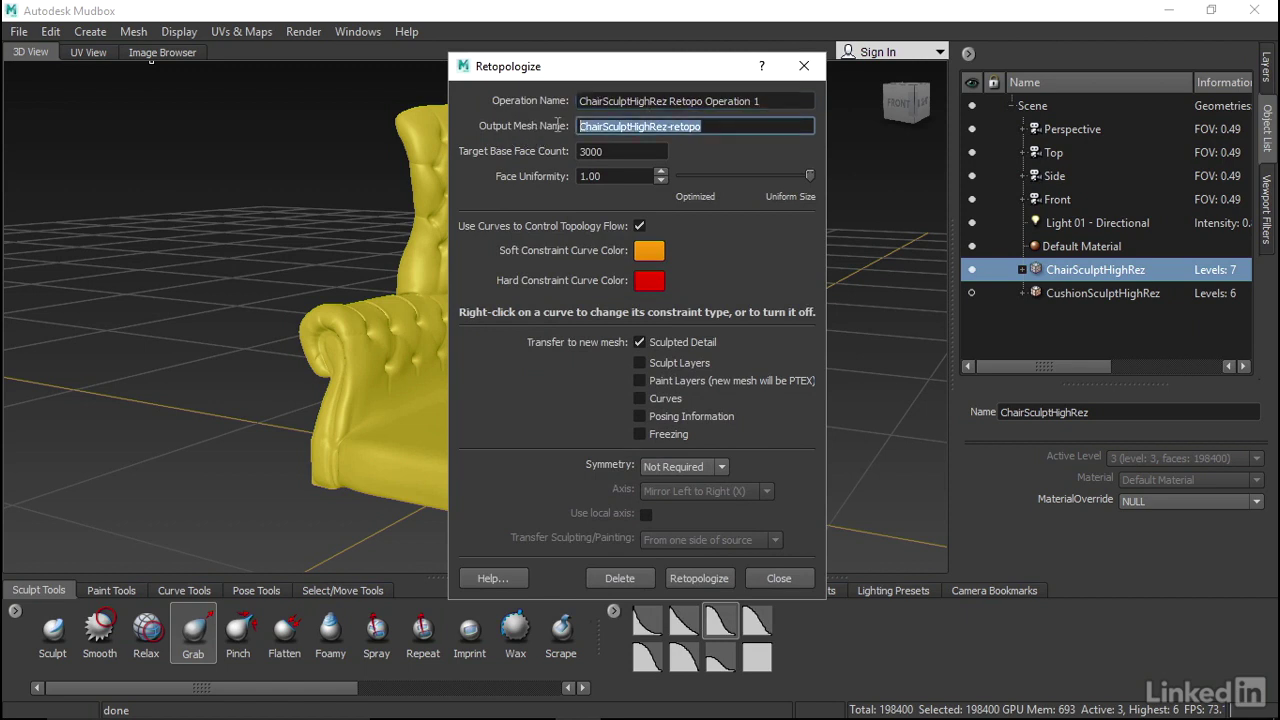
type("ChairLowRez")
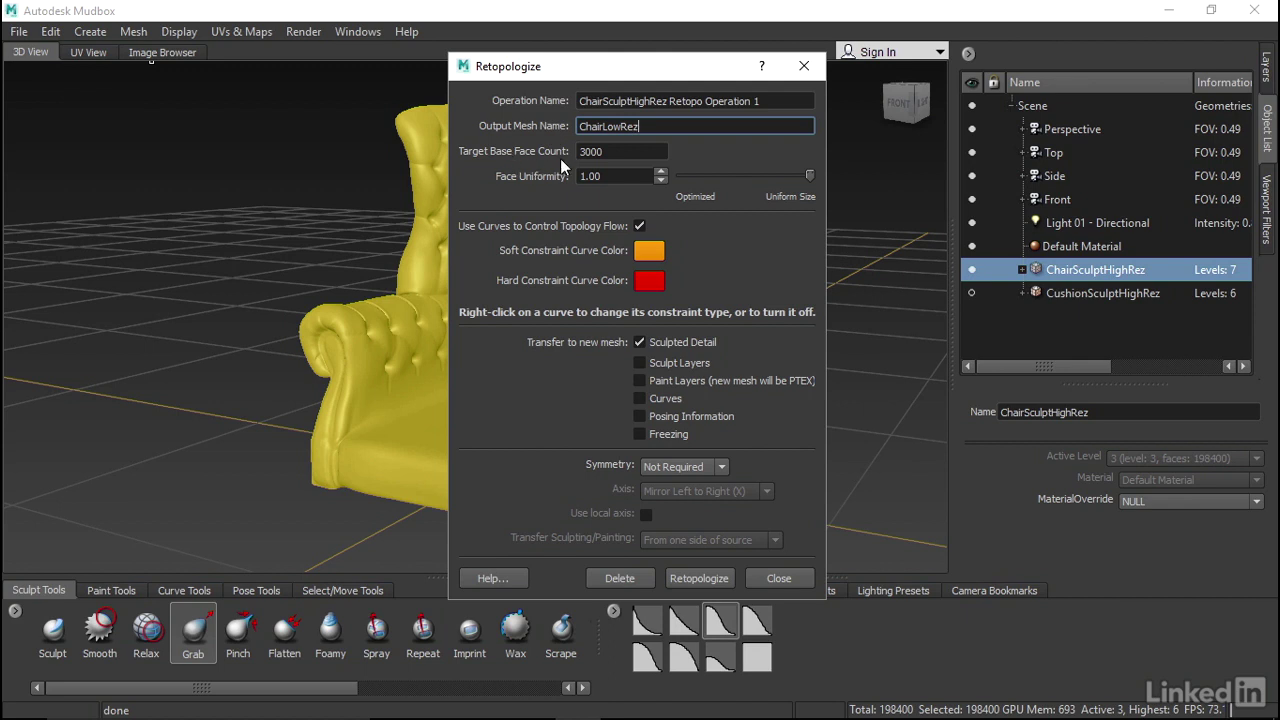
left_click(618, 150)
type("0")
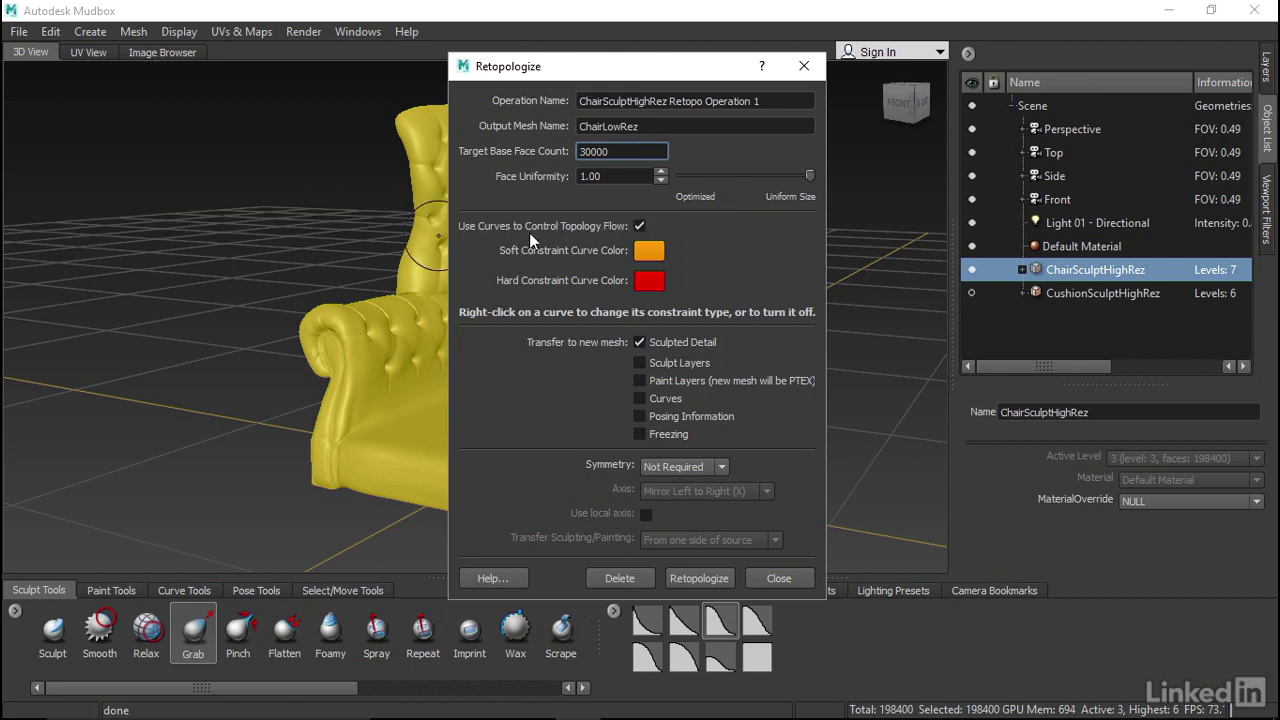
left_click(639, 226)
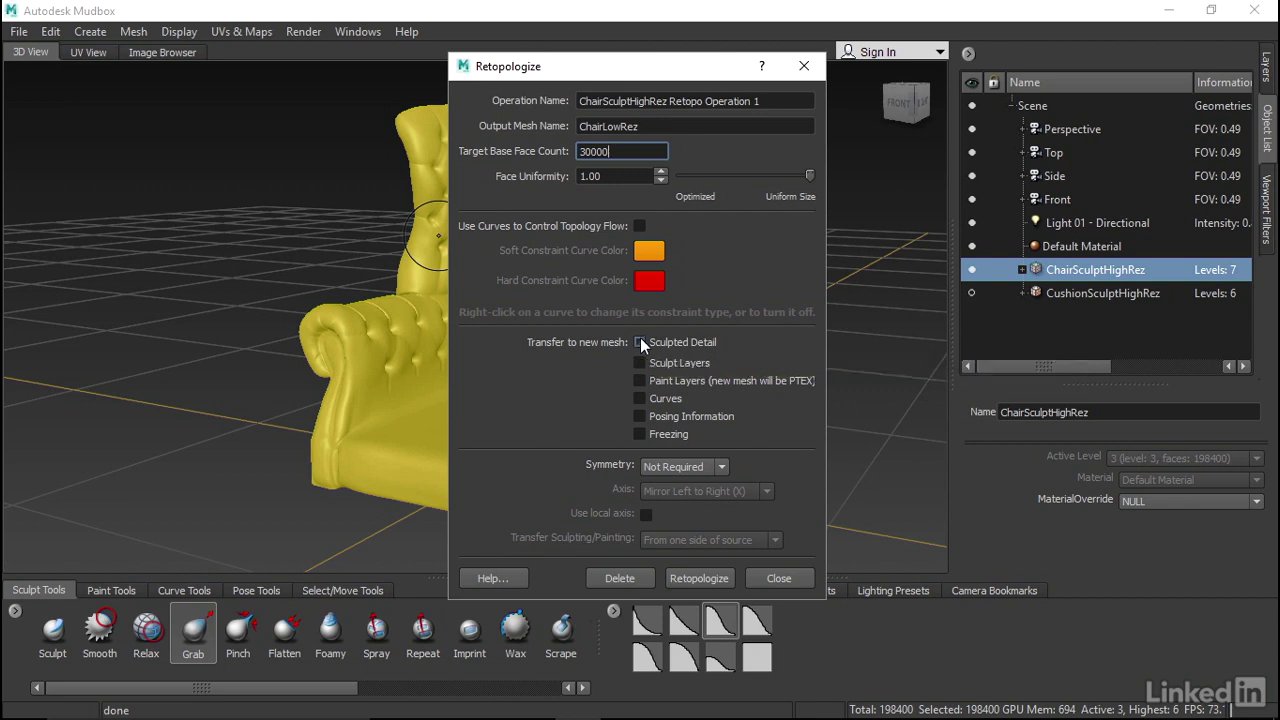
Set symmetry to Based on Axis, Mirror Right to Left (X), local axis, transferring from both sides.
left_click(684, 467)
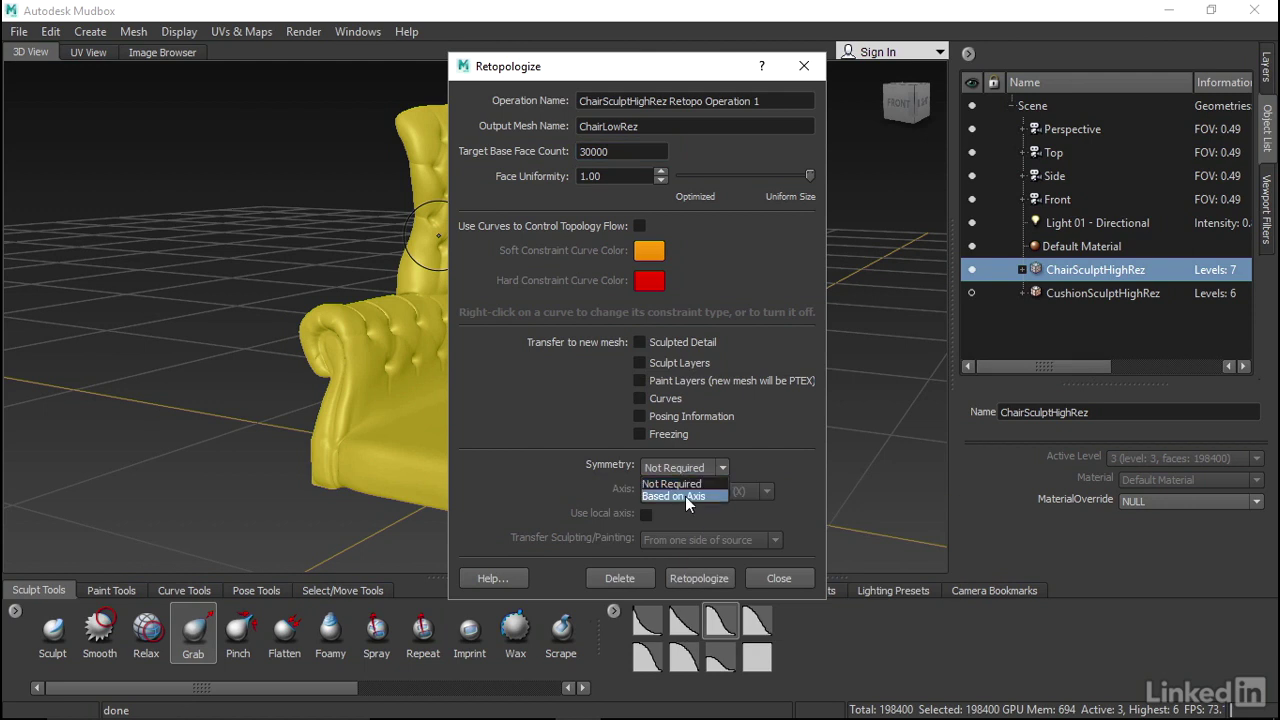
left_click(685, 496)
mouse_move(669, 72)
left_mouse_down()
mouse_move(963, 55)
mouse_move(945, 57)
left_mouse_up()
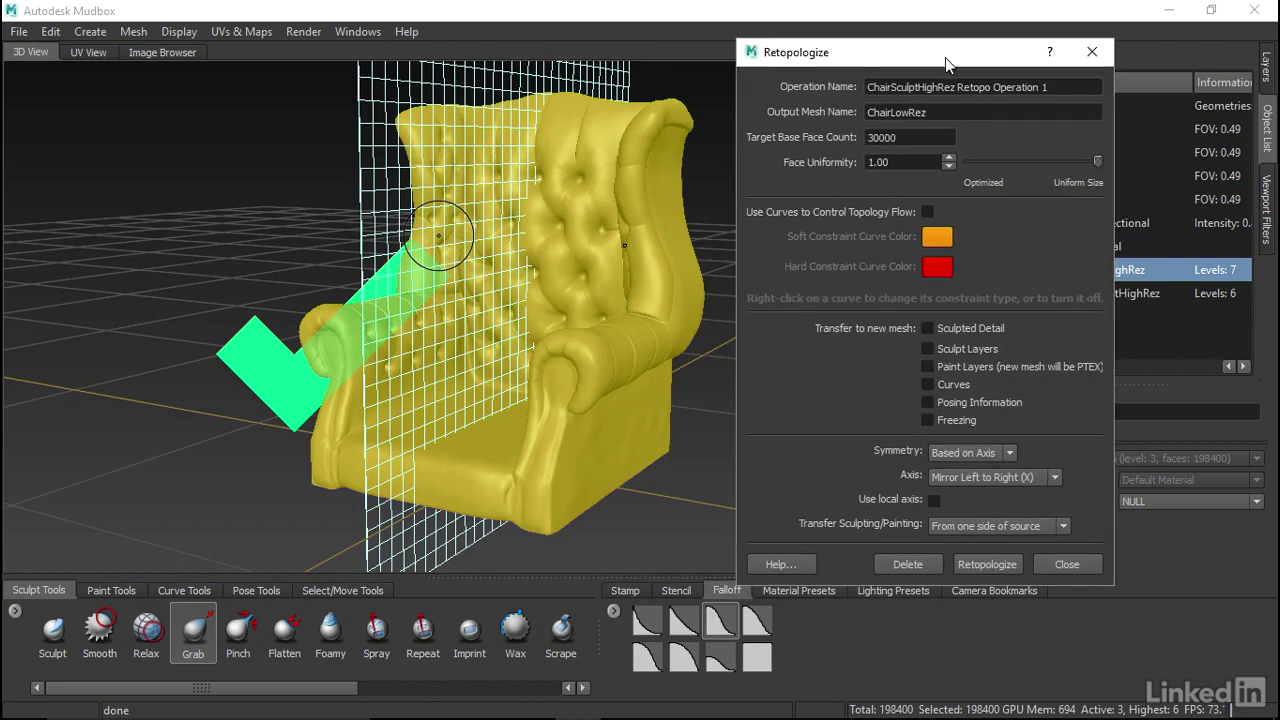
left_click_drag(436, 312, 500, 312, "alt")
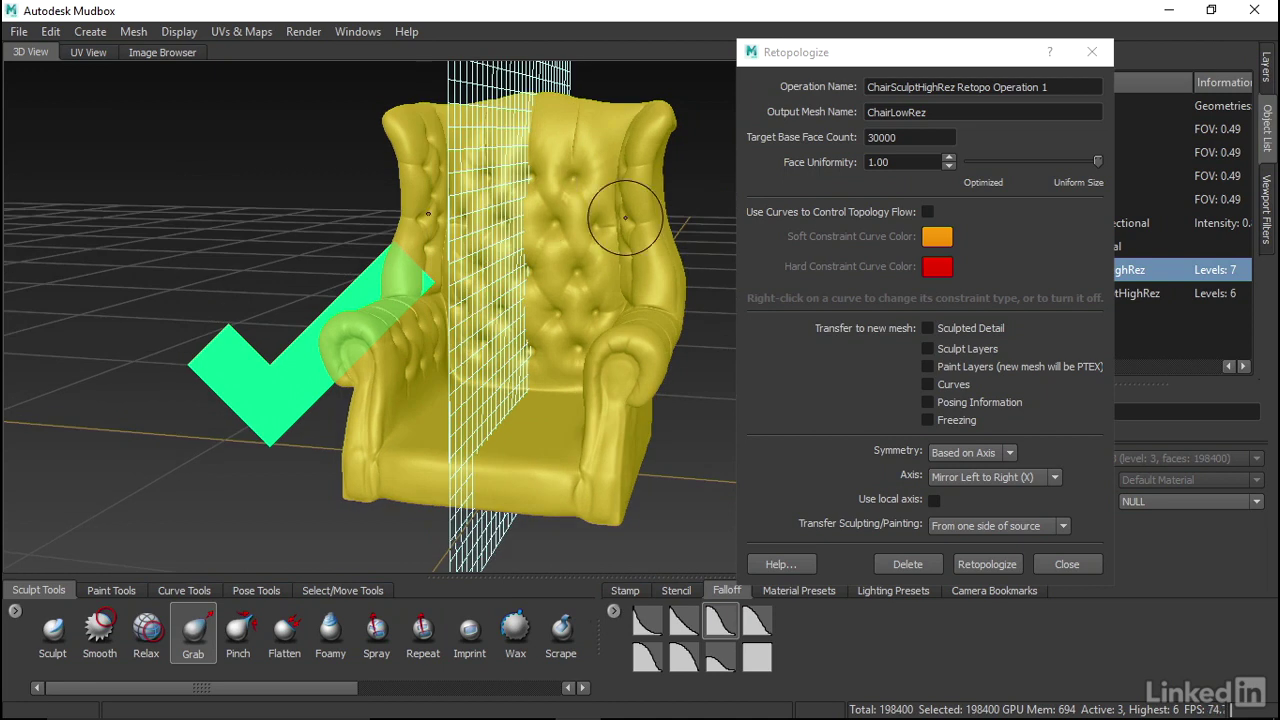
left_click(996, 478)
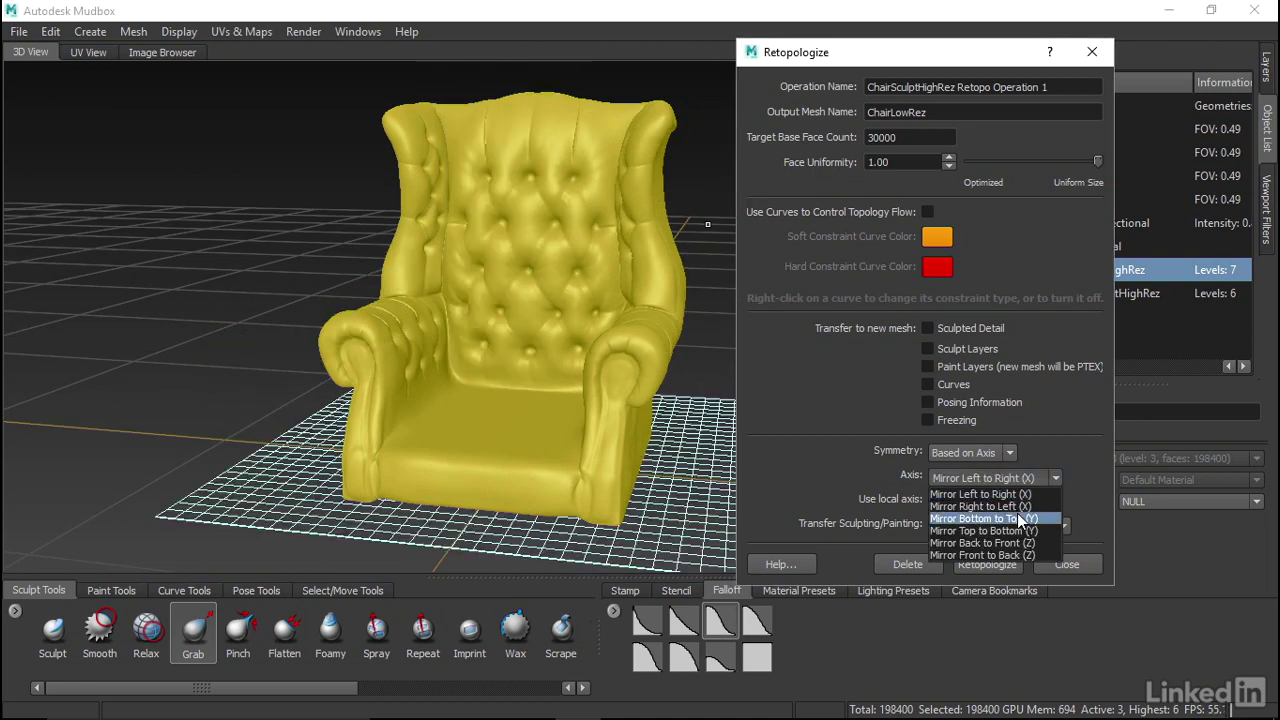
left_click(1007, 503)
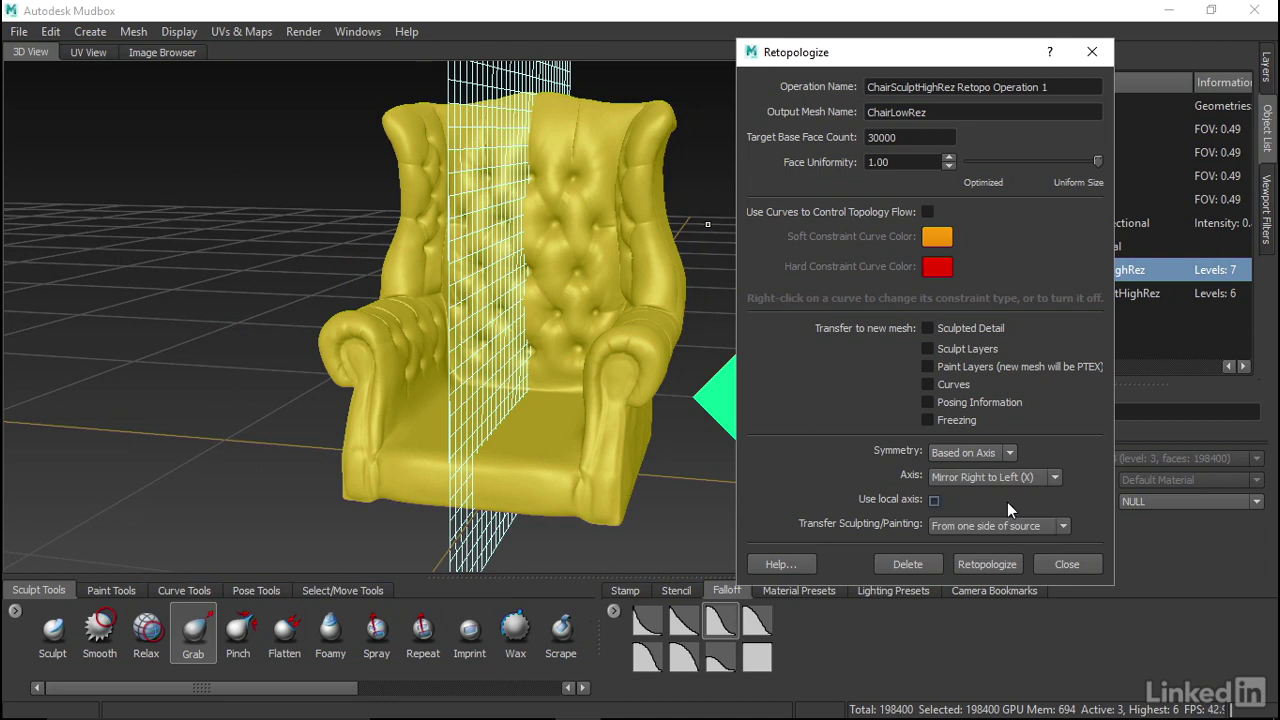
left_click(931, 500)
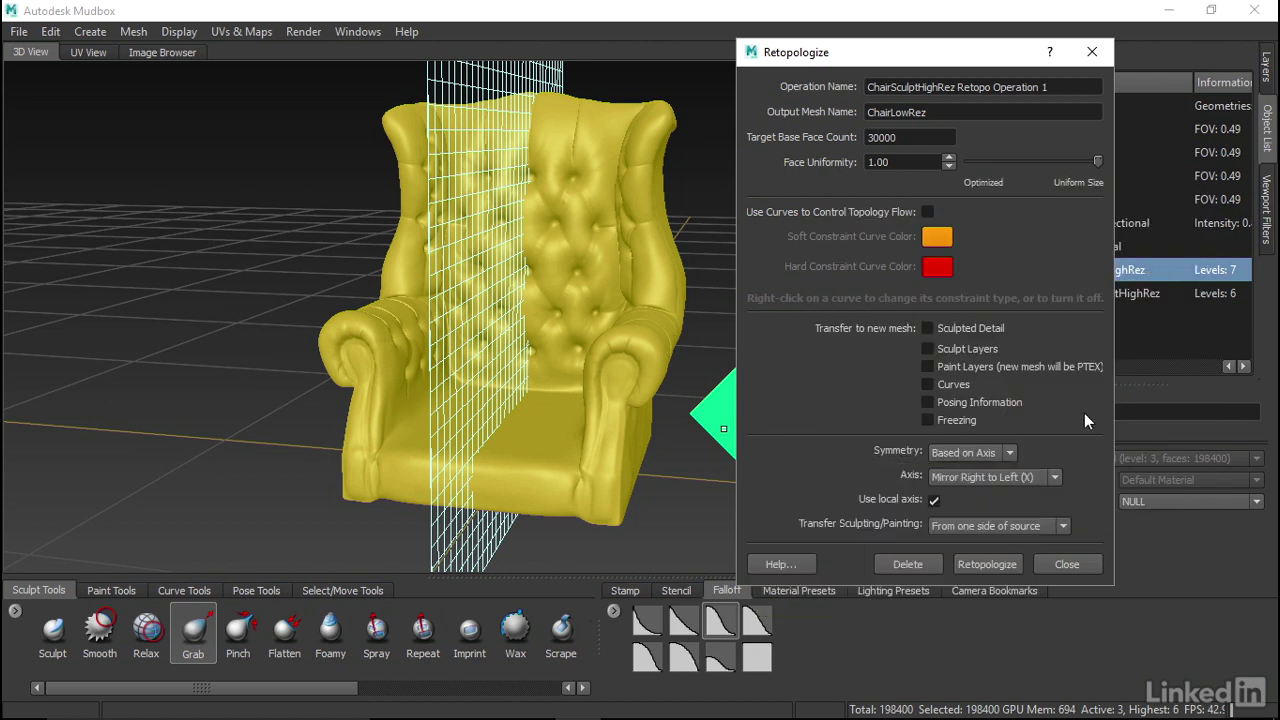
left_click(1066, 524)
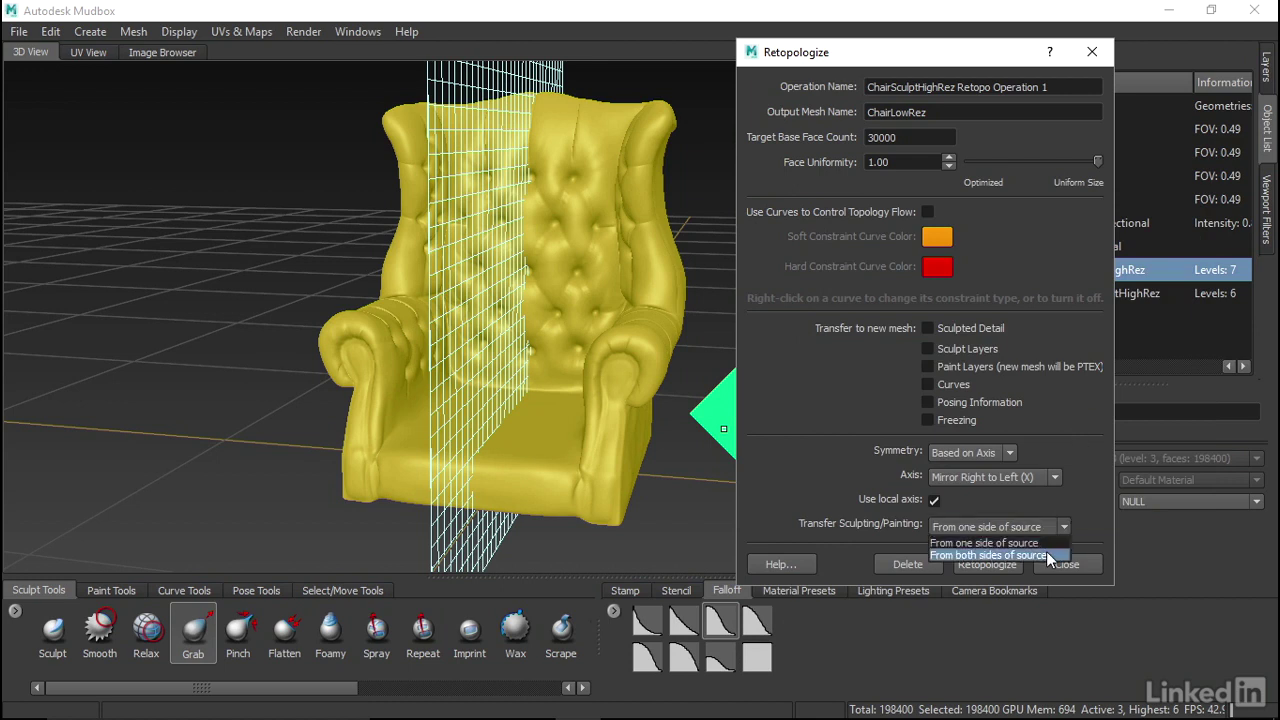
left_click(1046, 551)
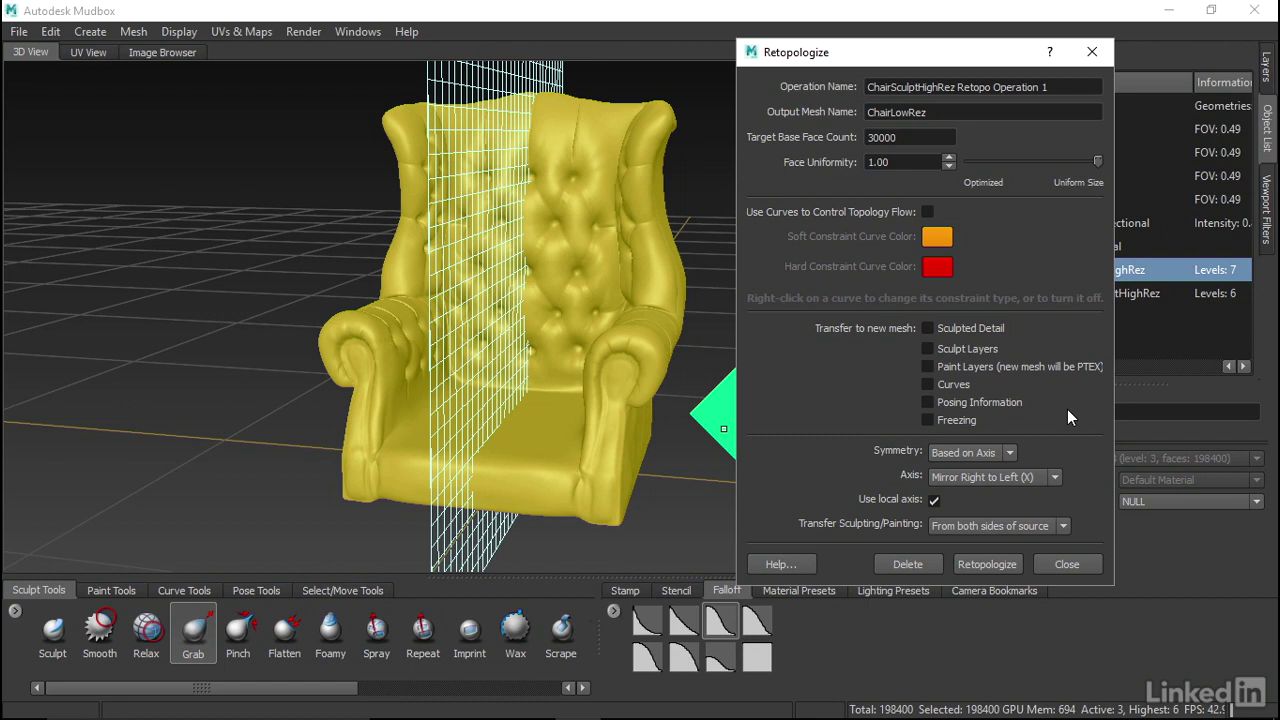
Run the retopology to generate ChairLowRez 1 (30,952 faces) and deselect it.
left_click(988, 564)
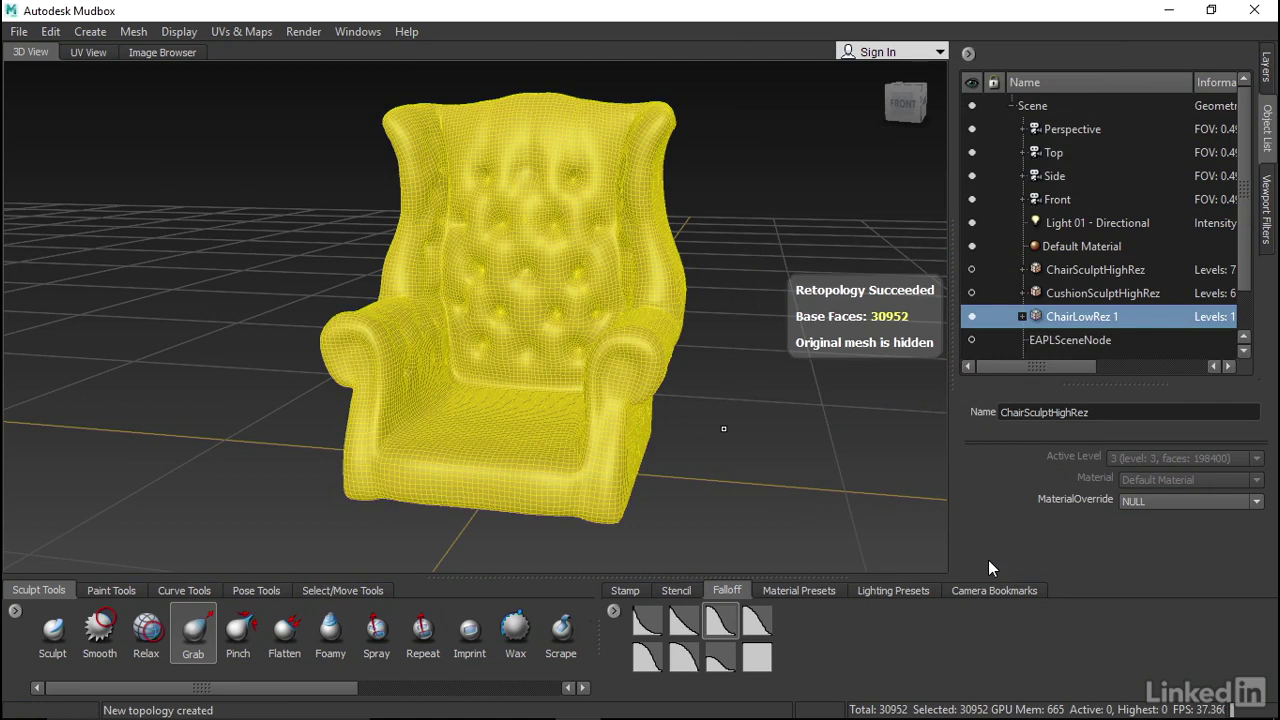
right_click(617, 283)
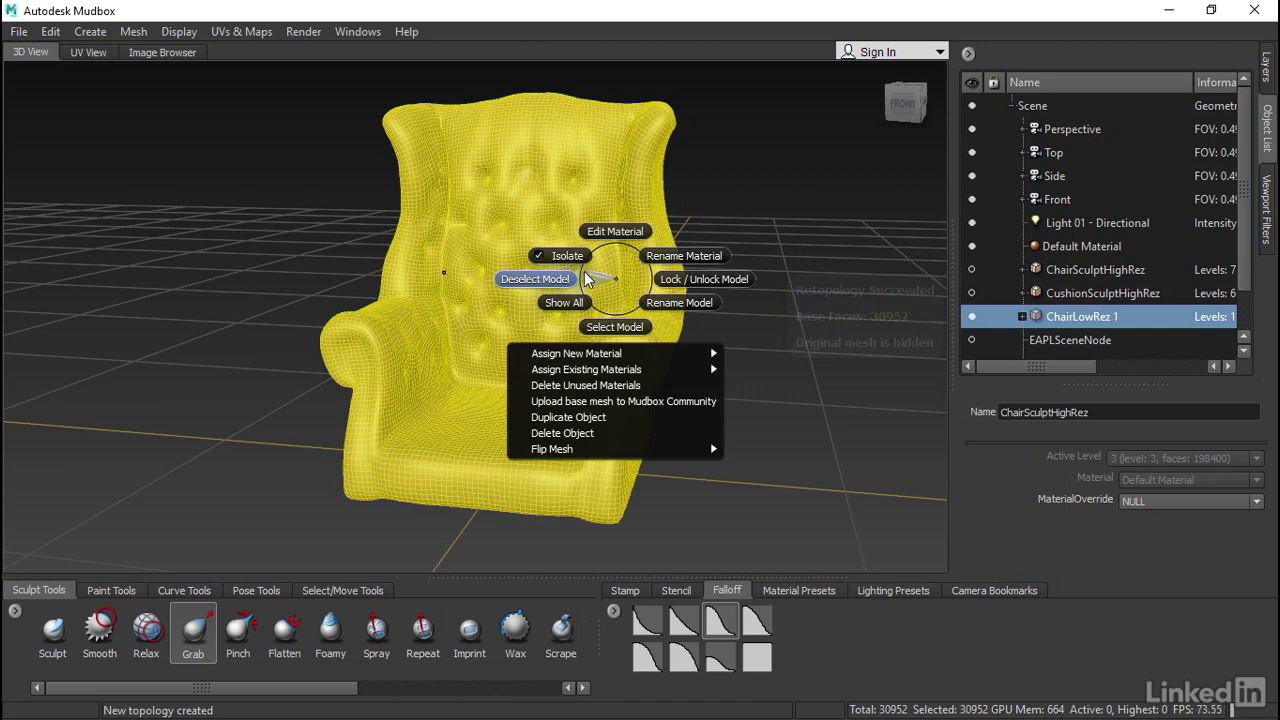
left_click(535, 279)
Orbit and zoom around the new low-res chair to inspect the tufted back and armrest.
left_click_drag(600, 285, 680, 290, "alt")
mouse_move(512, 259)
left_mouse_down("alt")
mouse_move(530, 265)
mouse_move(495, 290)
left_mouse_up("alt")
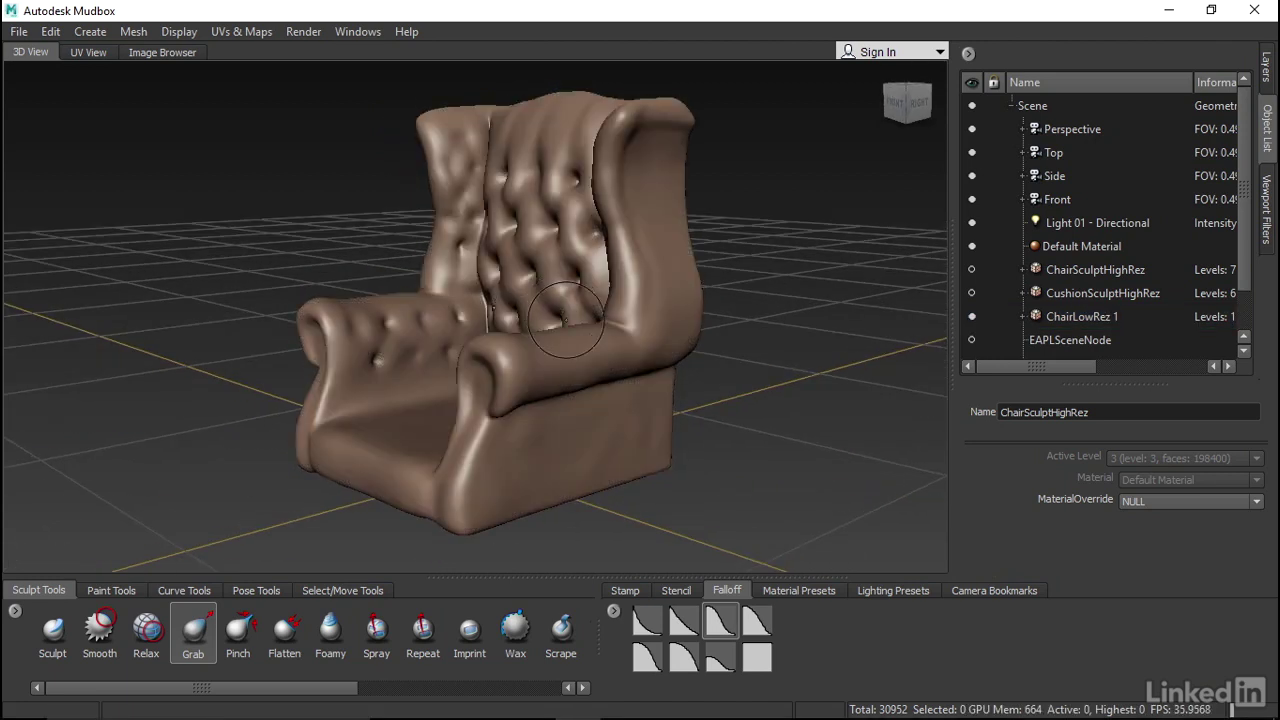
right_click_drag(497, 300, 745, 409, "alt")
mouse_move(745, 409)
left_mouse_down("alt")
mouse_move(561, 364)
mouse_move(461, 313)
mouse_move(480, 288)
mouse_move(543, 351)
left_mouse_up("alt")
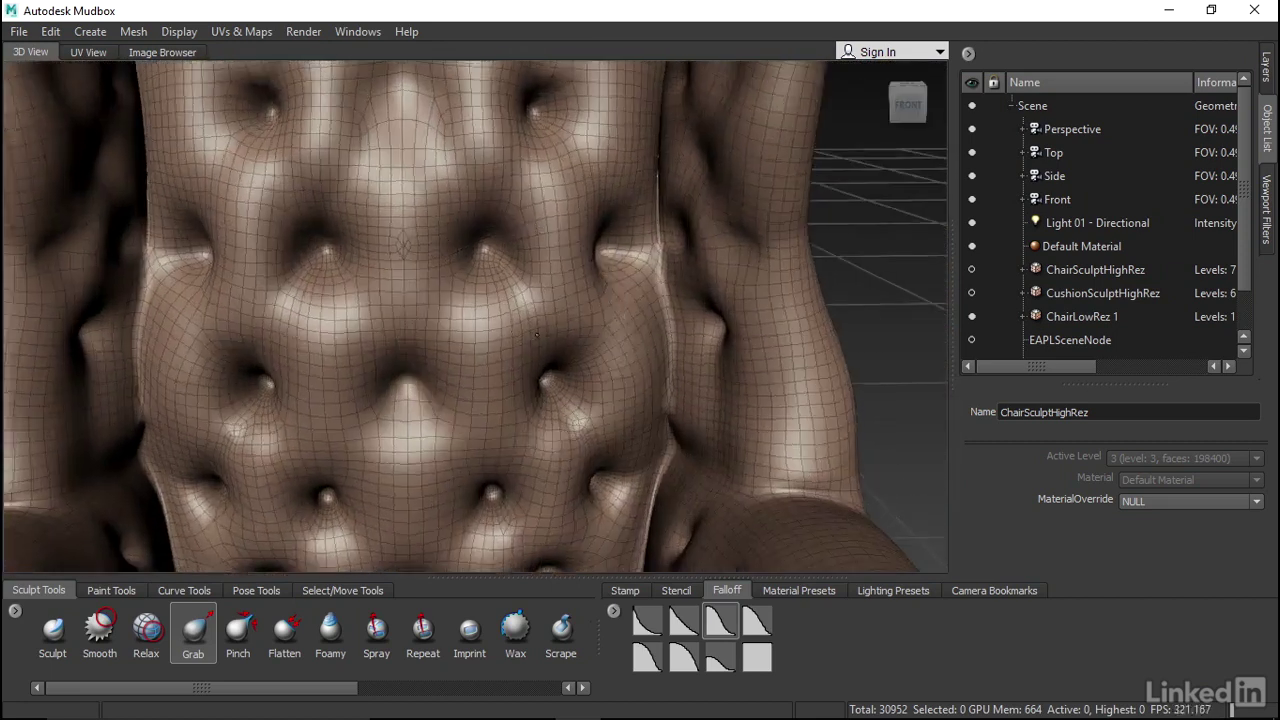
right_click_drag(543, 351, 407, 249, "alt")
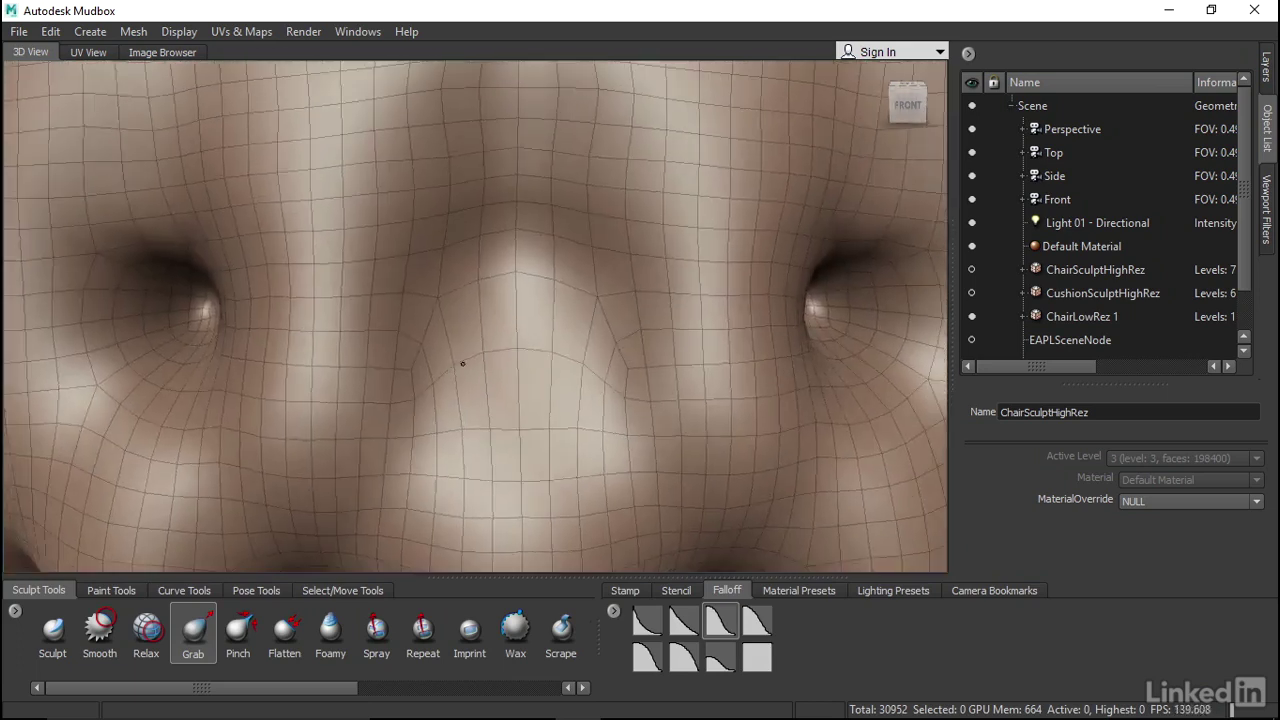
mouse_move(416, 220)
right_mouse_down("alt")
mouse_move(529, 229)
mouse_move(451, 292)
right_mouse_up("alt")
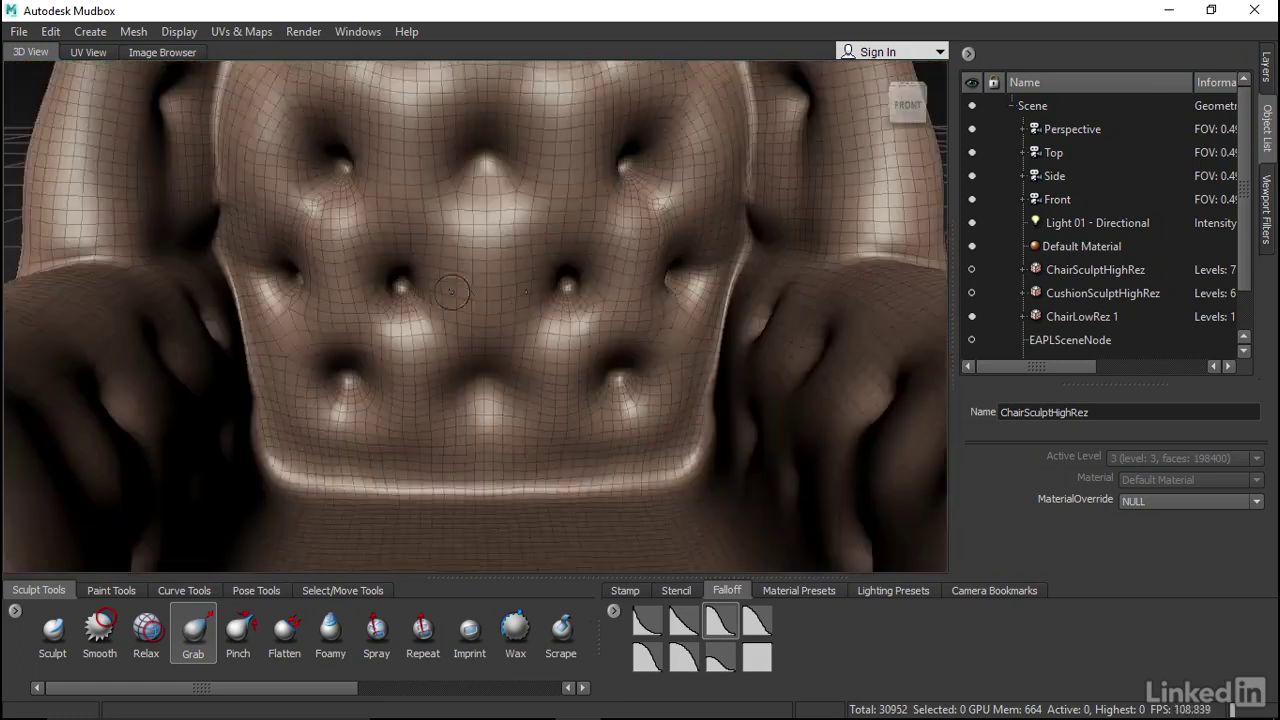
mouse_move(451, 292)
left_mouse_down("alt")
mouse_move(372, 310)
mouse_move(686, 324)
mouse_move(395, 297)
mouse_move(471, 289)
mouse_move(437, 360)
mouse_move(449, 311)
mouse_move(205, 305)
mouse_move(355, 338)
mouse_move(440, 305)
left_mouse_up("alt")
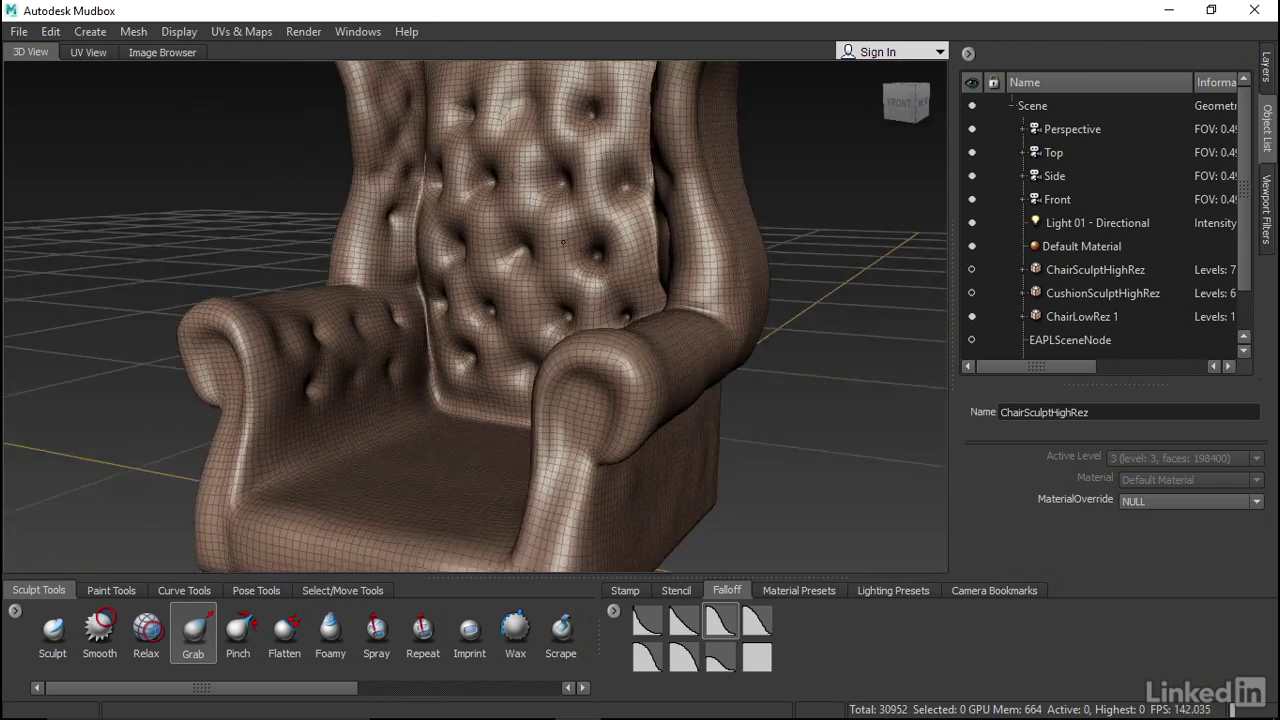
left_click_drag(437, 305, 480, 300, "alt")
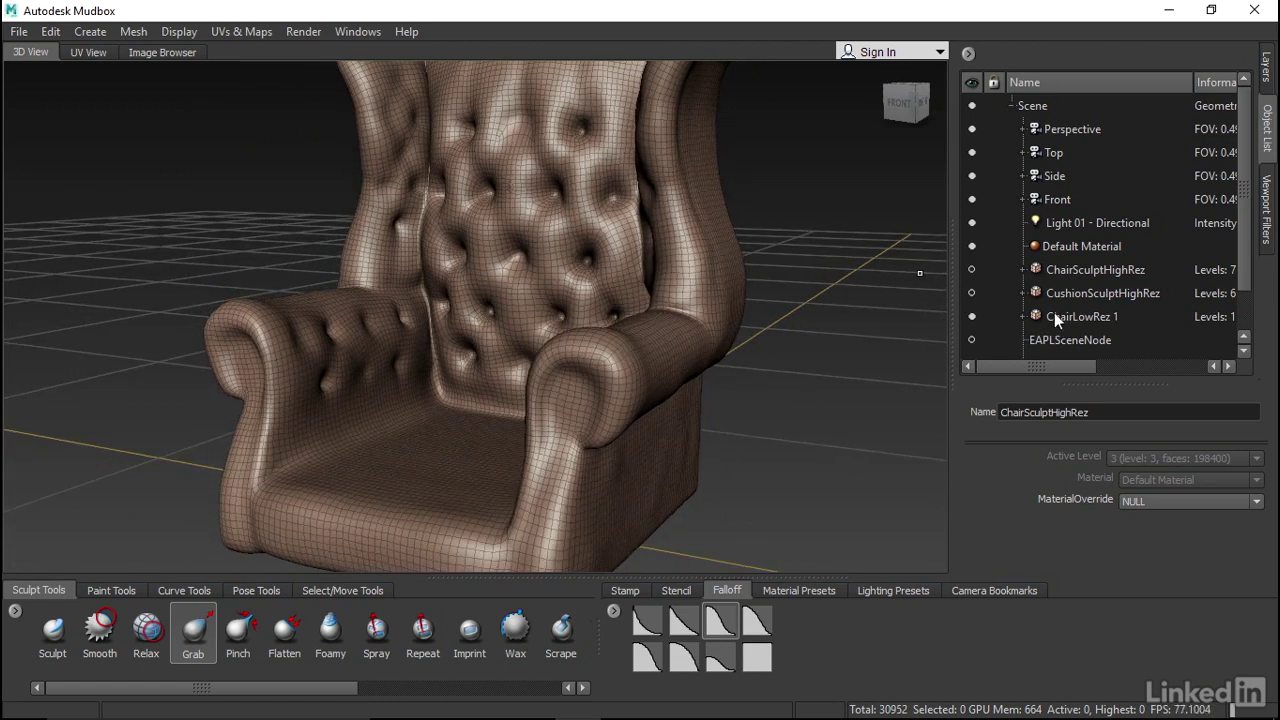
Hide ChairLowRez 1, show CushionSculptHighRez, and frame it in the view.
left_click(973, 316)
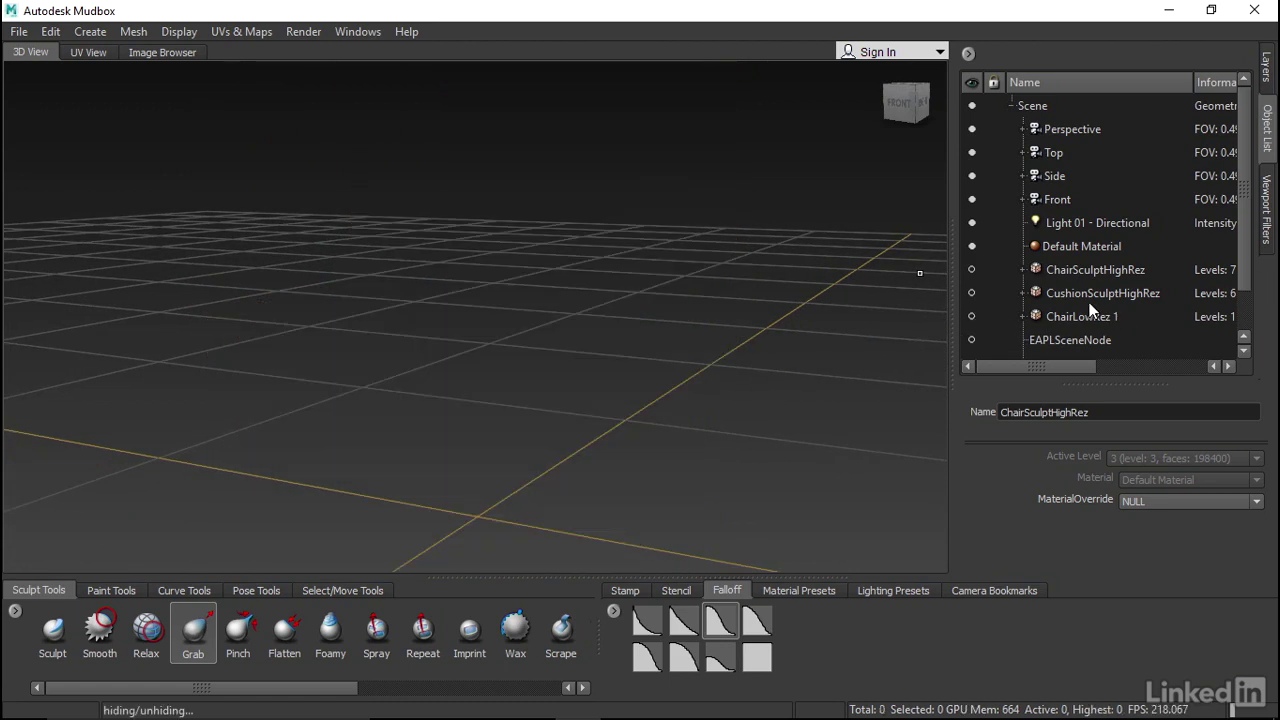
left_click(1037, 293)
left_click(971, 293)
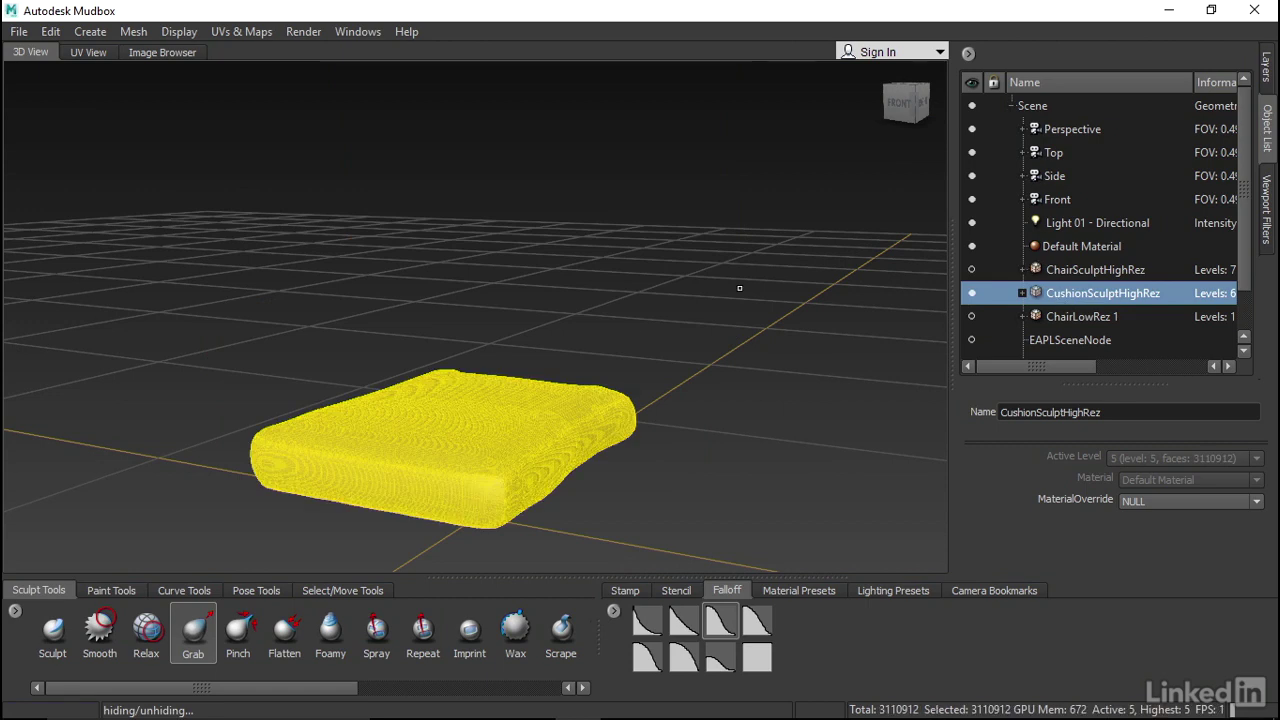
key("f")
scroll(372, 357, "up", 3)
mouse_move(372, 357)
left_mouse_down("alt")
mouse_move(540, 306)
mouse_move(629, 359)
left_mouse_up("alt")
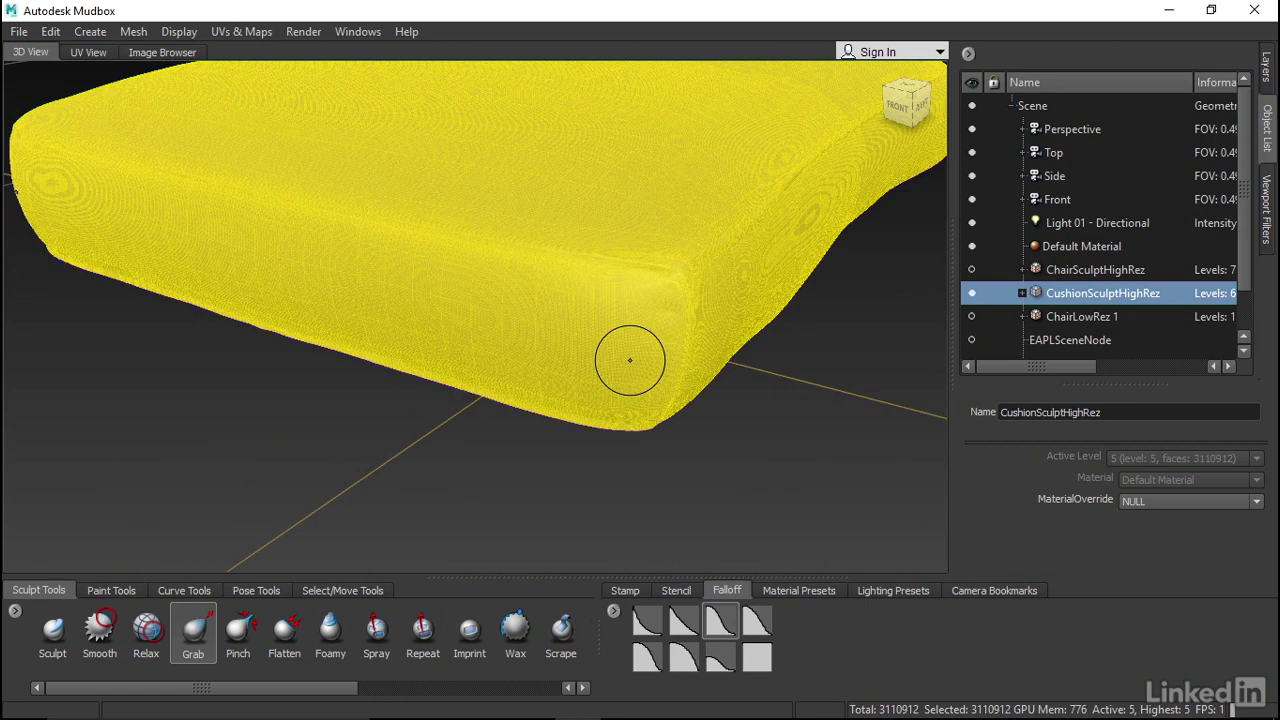
right_click(648, 170)
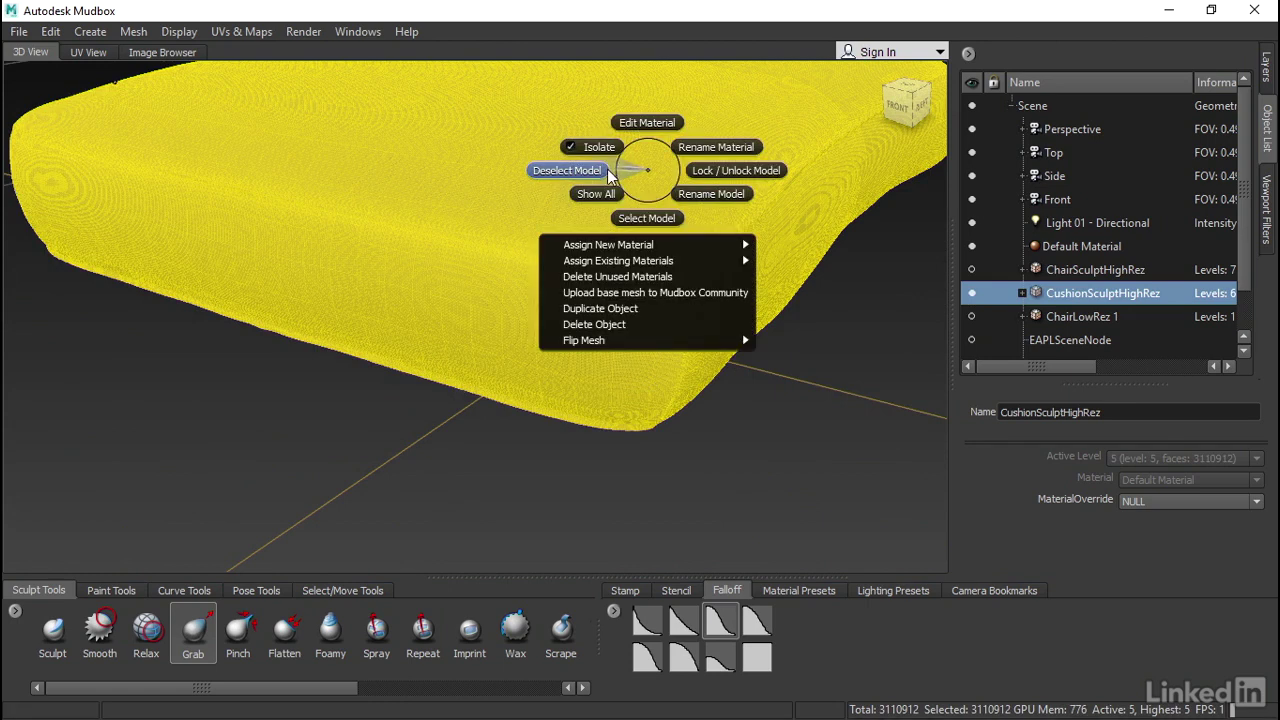
left_click(647, 170)
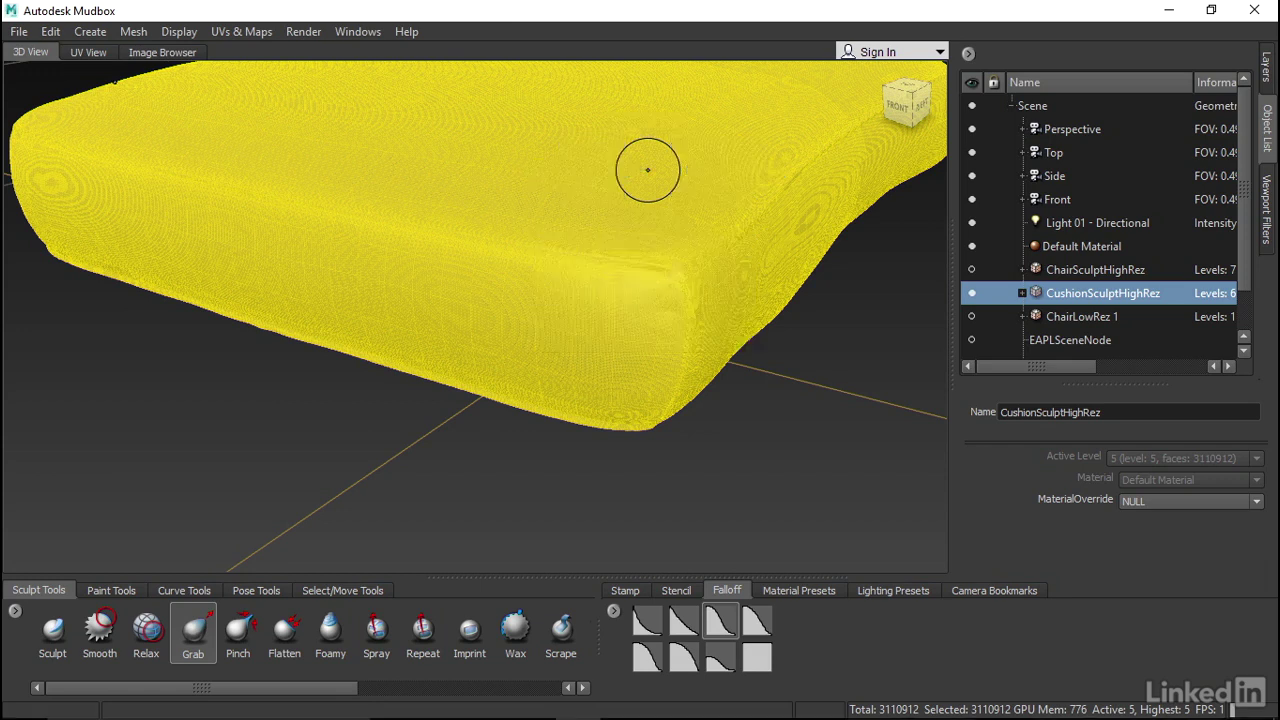
left_click_drag(580, 194, 566, 211, "alt")
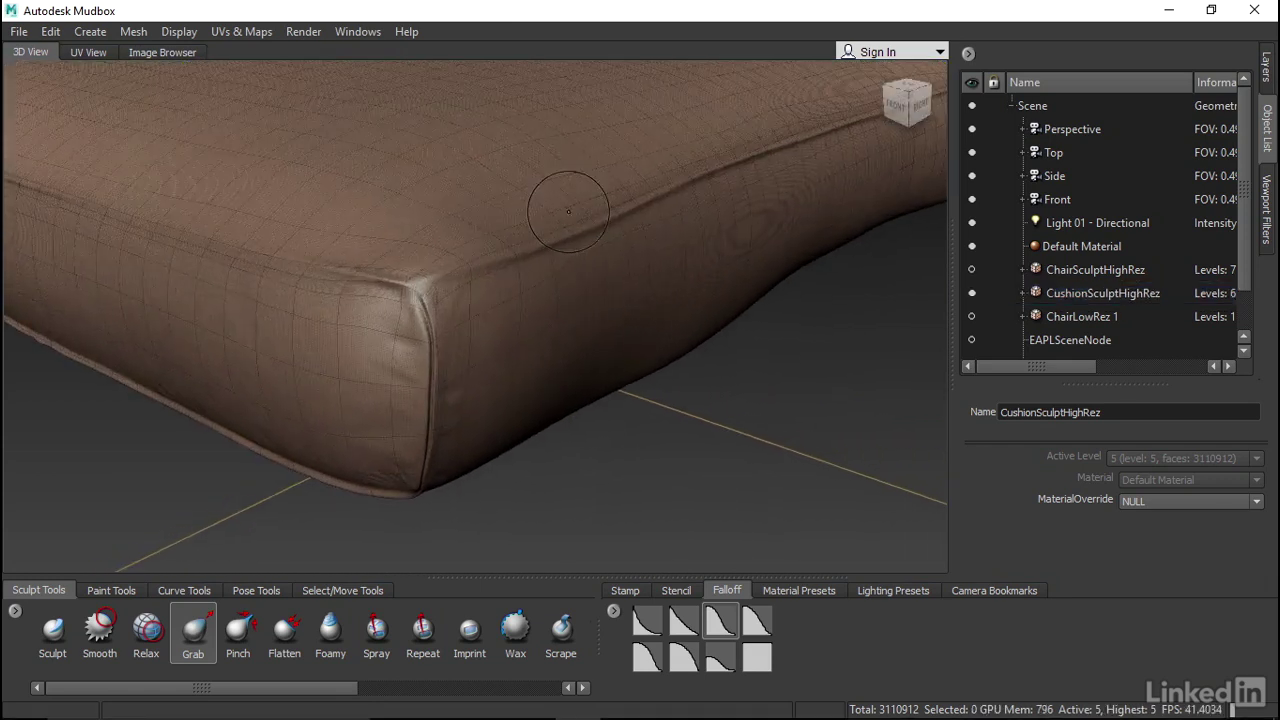
Step the cushion down from level 4 to base level 0 (3038 polygons).
key("Page_Down")
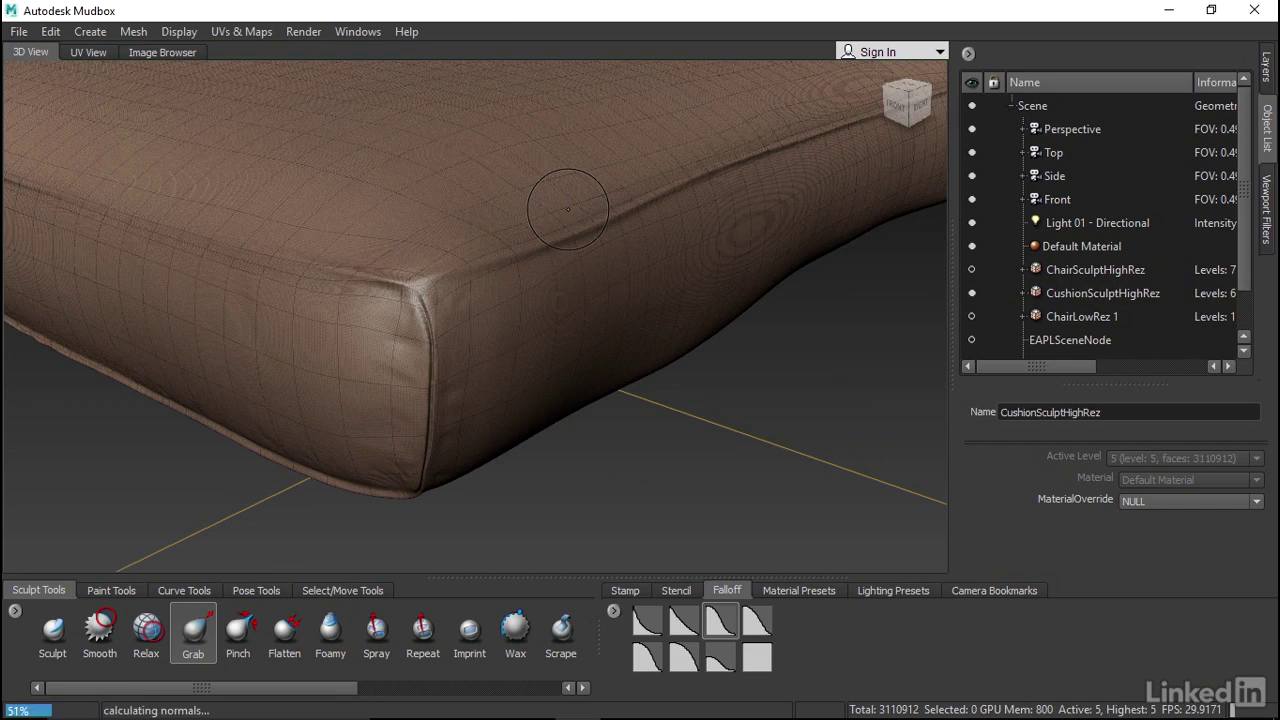
key("Page_Down")
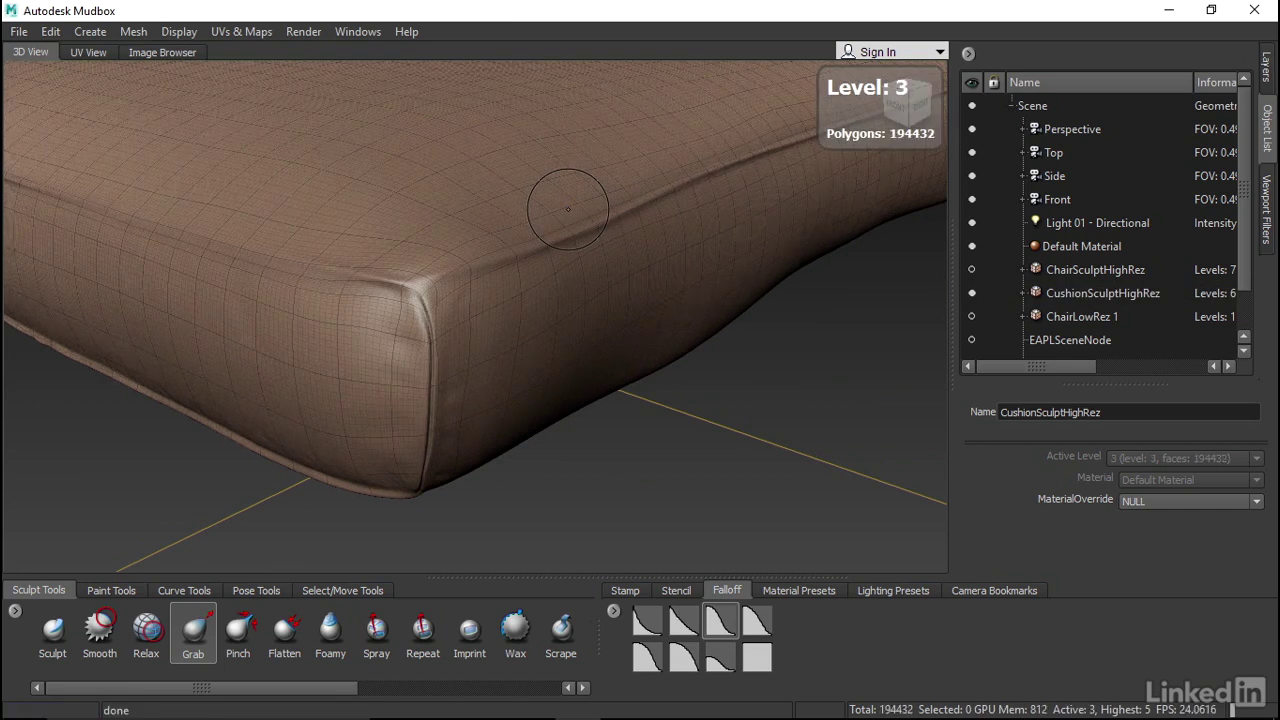
key("Page_Down")
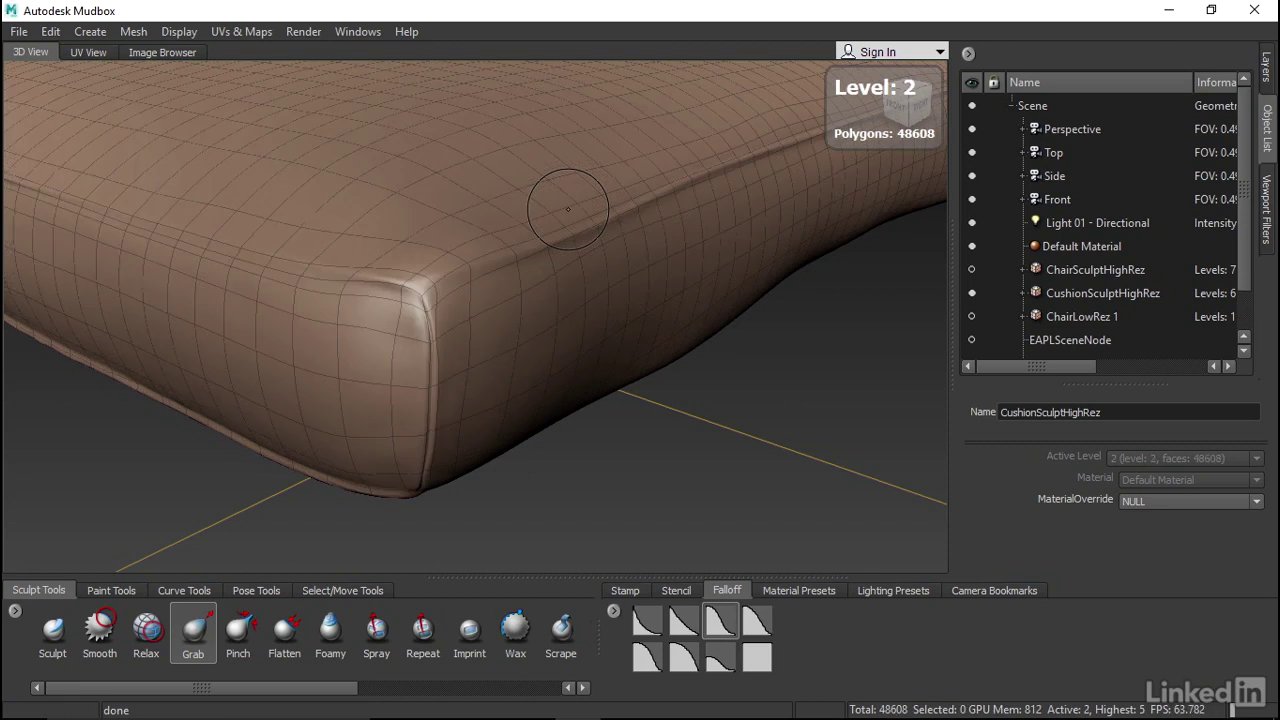
key("Page_Down")
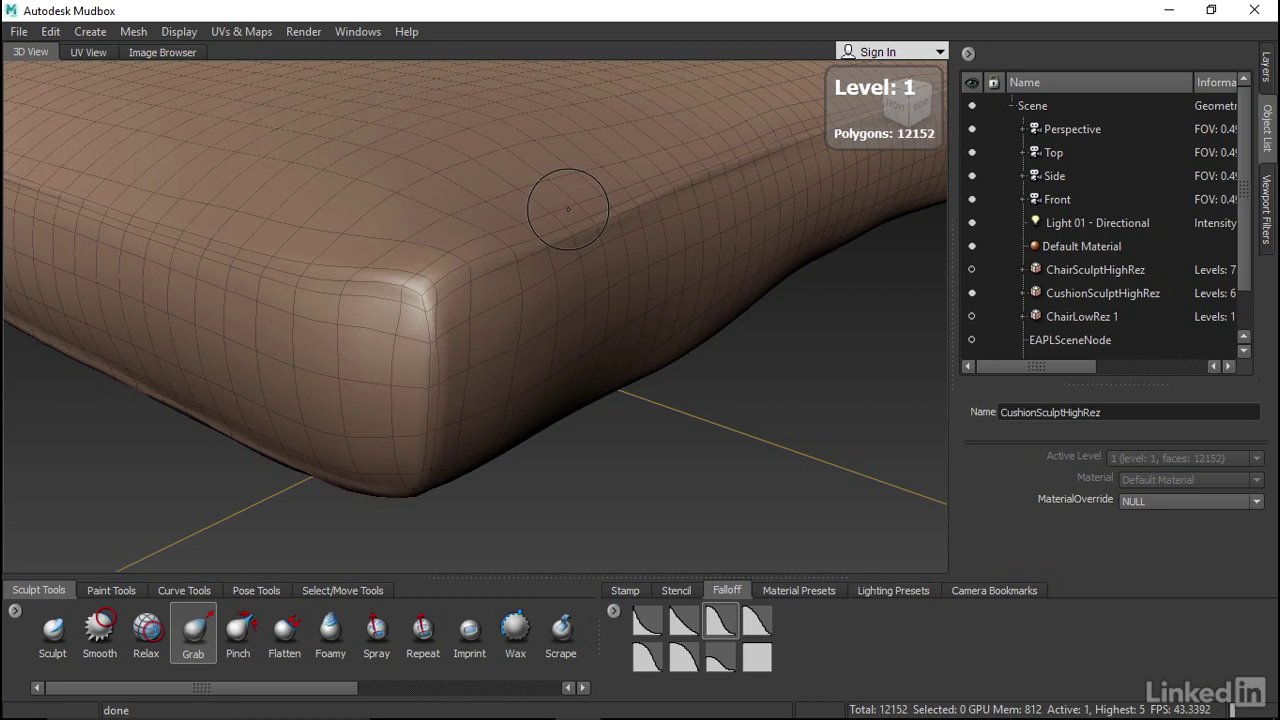
key("Page_Down")
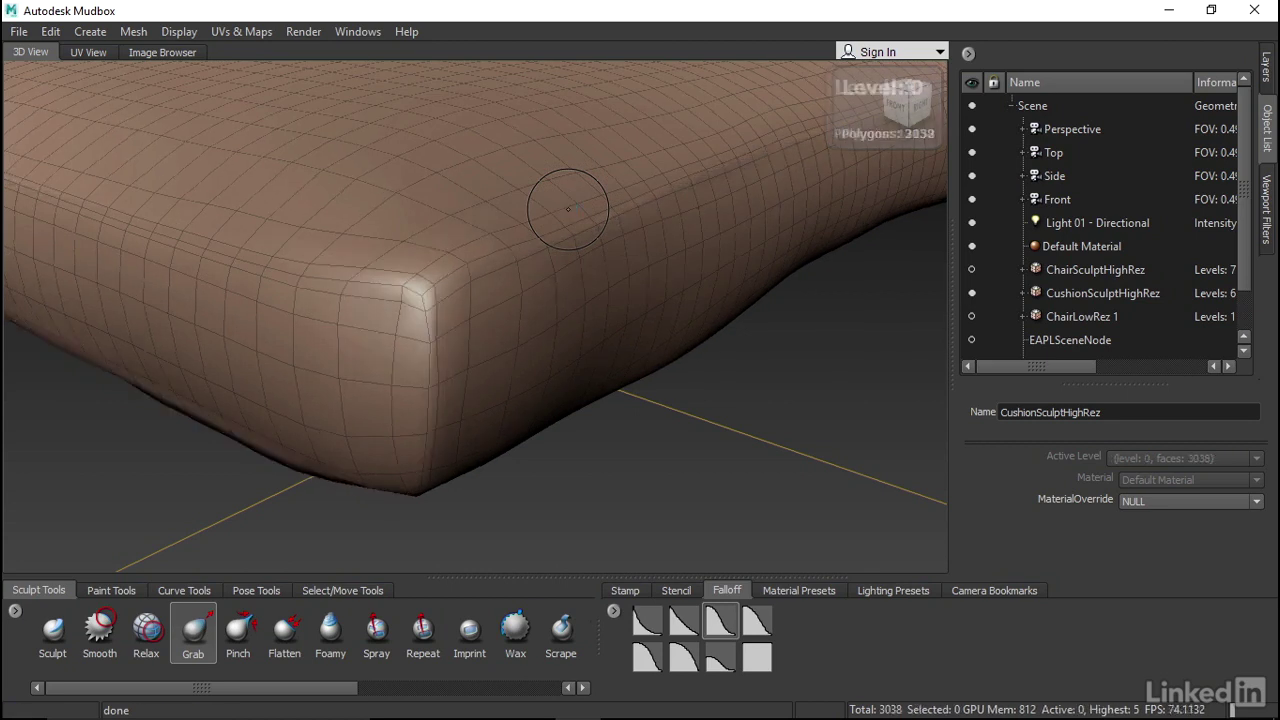
mouse_move(434, 214)
left_mouse_down("alt")
mouse_move(582, 250)
mouse_move(648, 244)
mouse_move(229, 234)
left_mouse_up("alt")
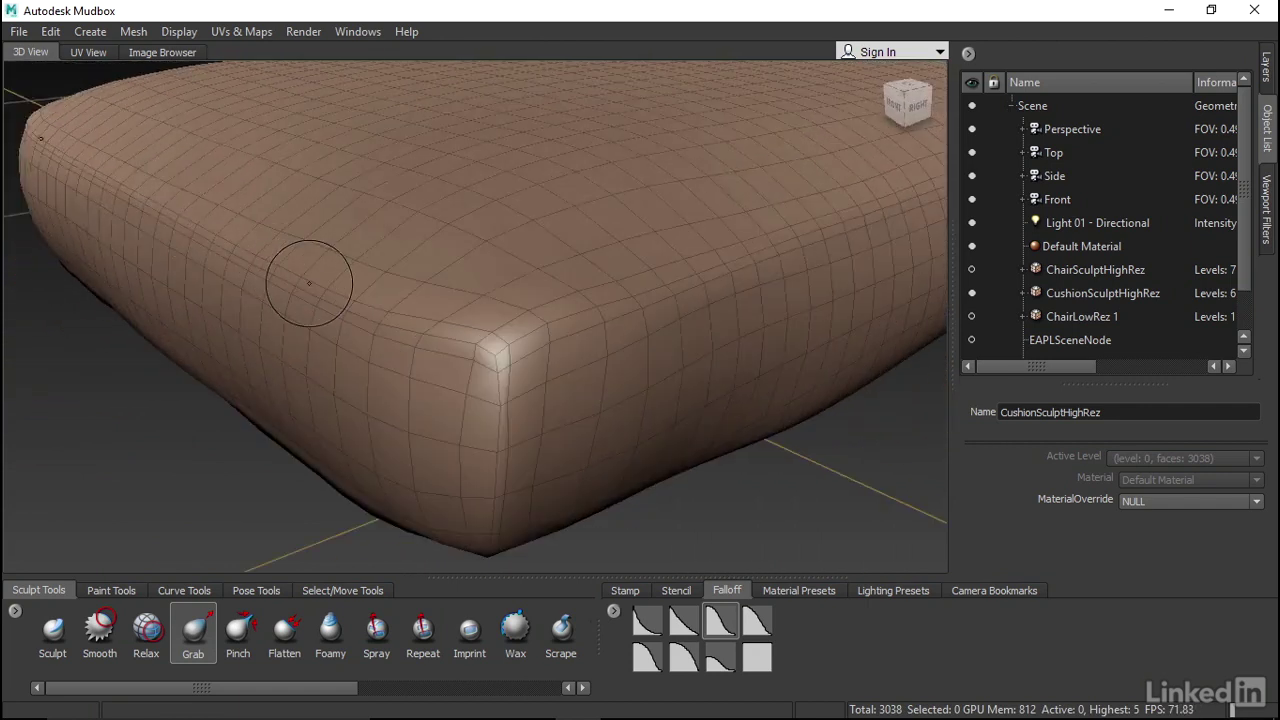
left_click_drag(550, 317, 812, 234, "alt")
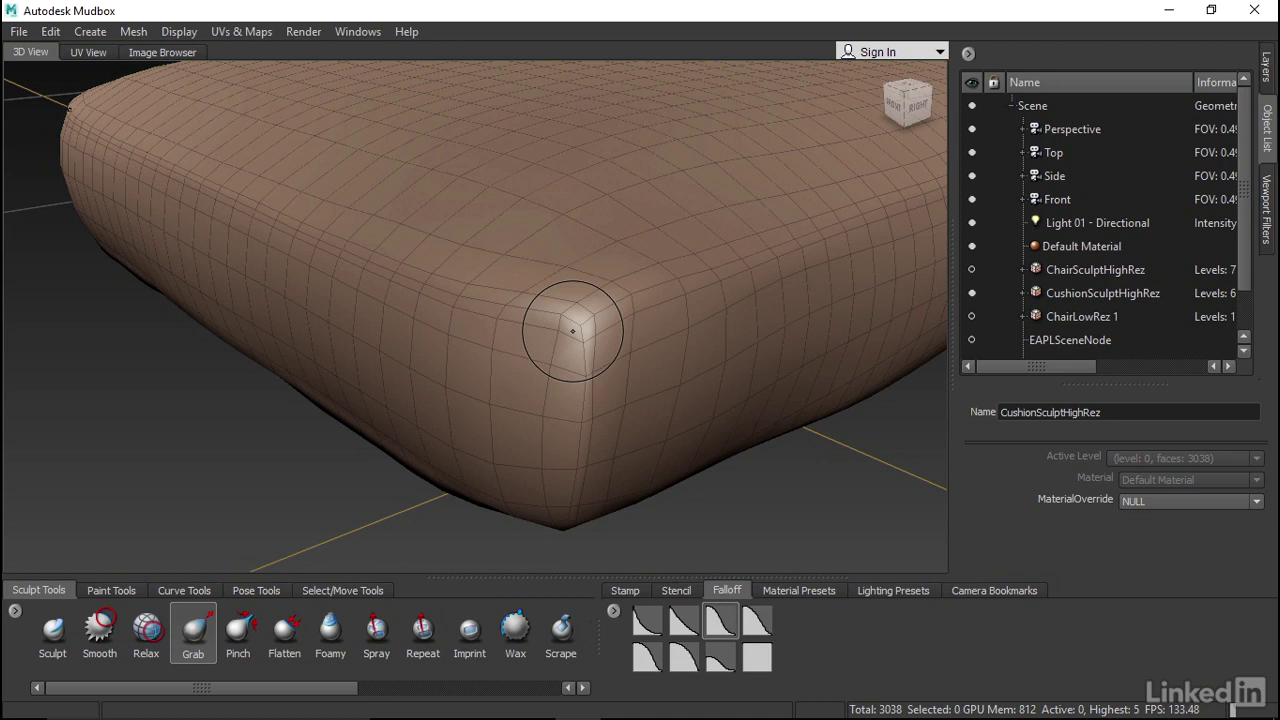
mouse_move(586, 300)
left_mouse_down("alt")
mouse_move(574, 214)
mouse_move(692, 201)
mouse_move(576, 207)
left_mouse_up("alt")
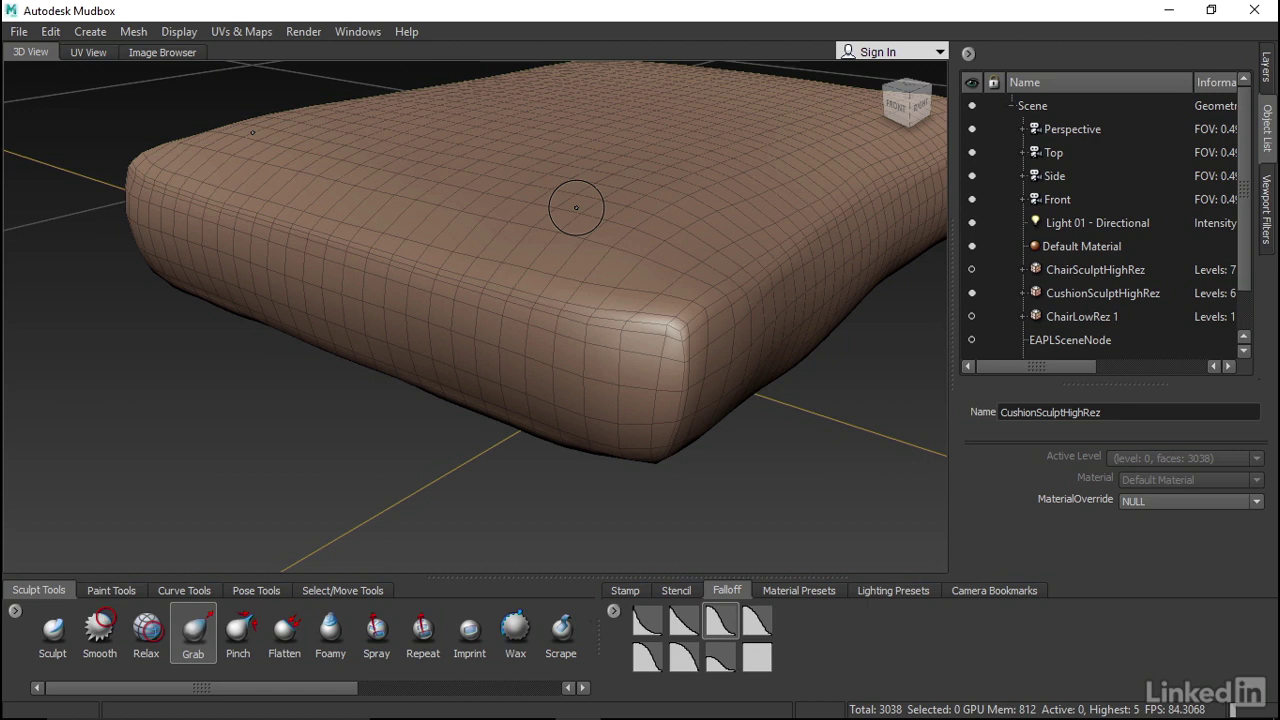
left_click_drag(576, 207, 521, 216, "alt")
scroll(523, 217, "down", 3)
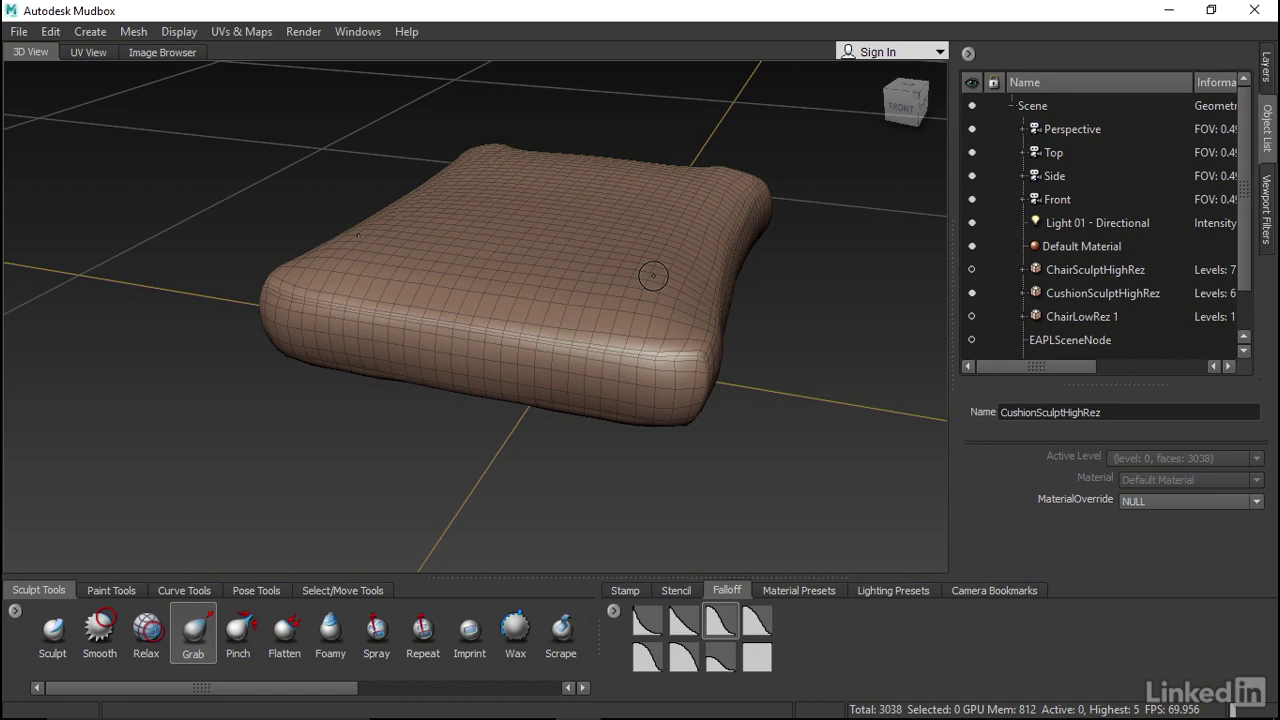
Make ChairLowRez 1 visible again and frame the chair in the view.
left_click(1078, 317)
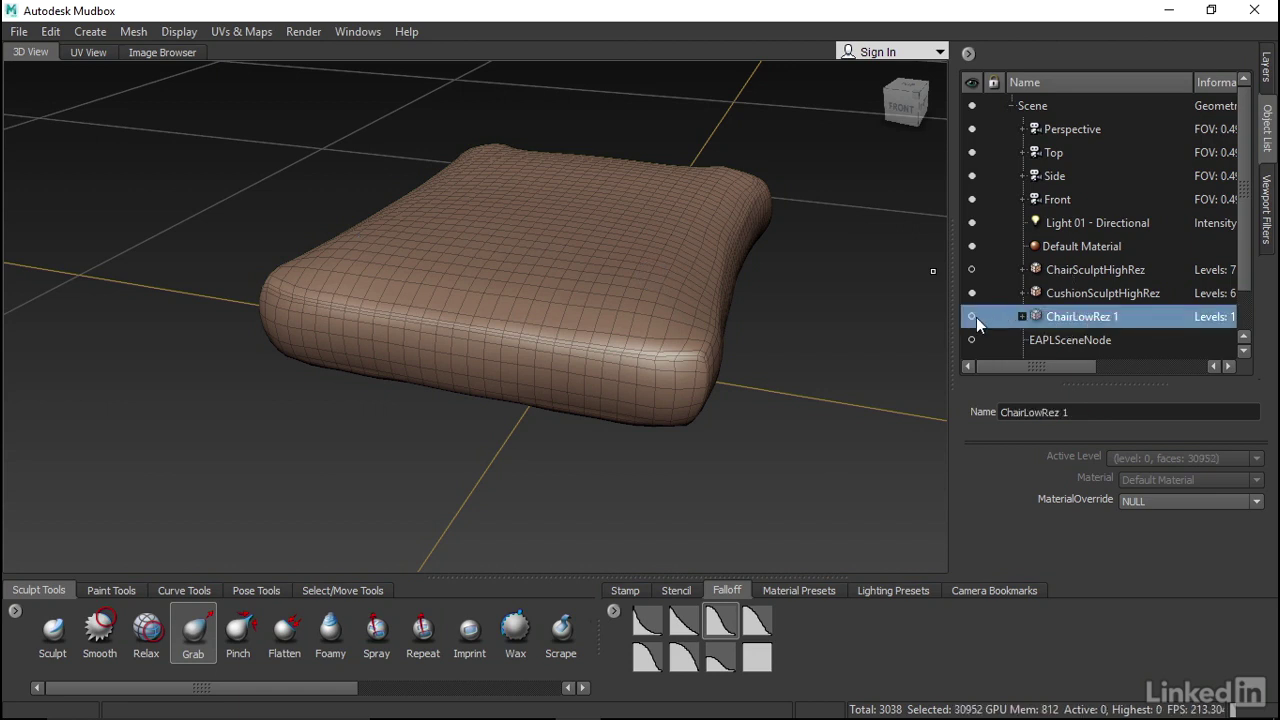
left_click(971, 316)
key("f")
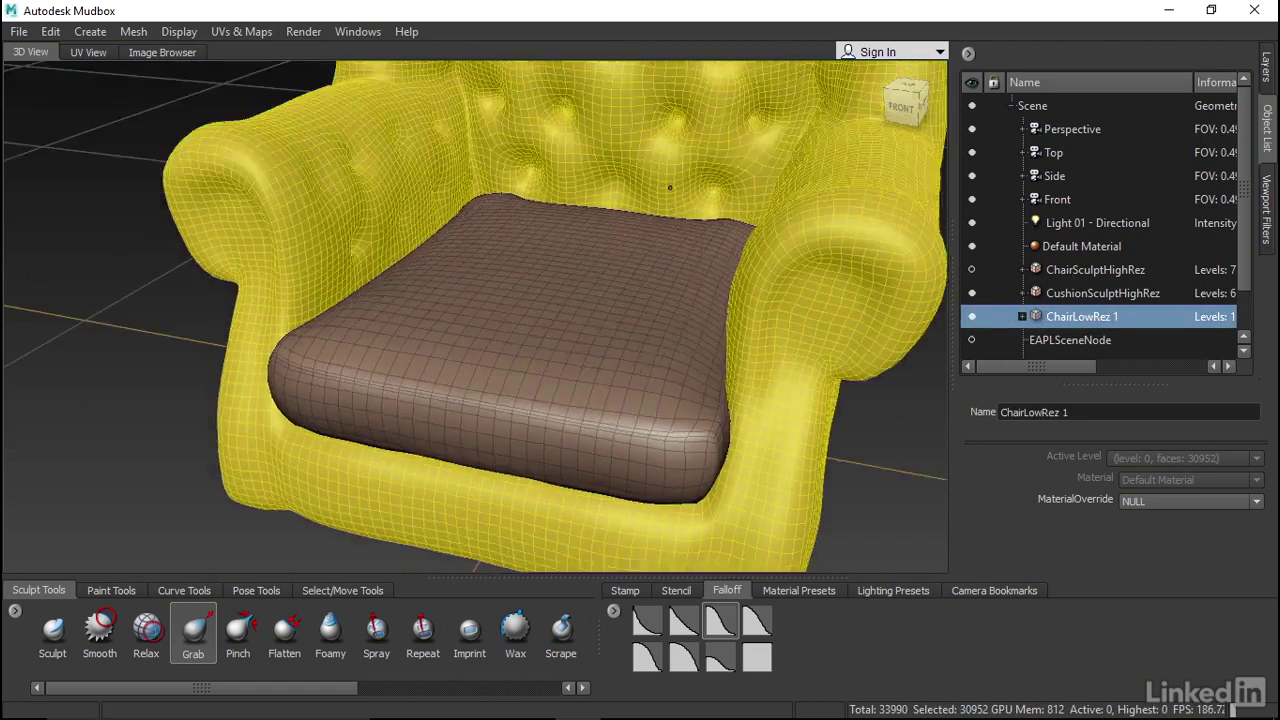
scroll(670, 187, "down", 3)
left_click_drag(686, 209, 545, 226, "alt")
Add the cushion to the selection and send both meshes to Maya as a new scene.
left_click(1053, 299, "ctrl")
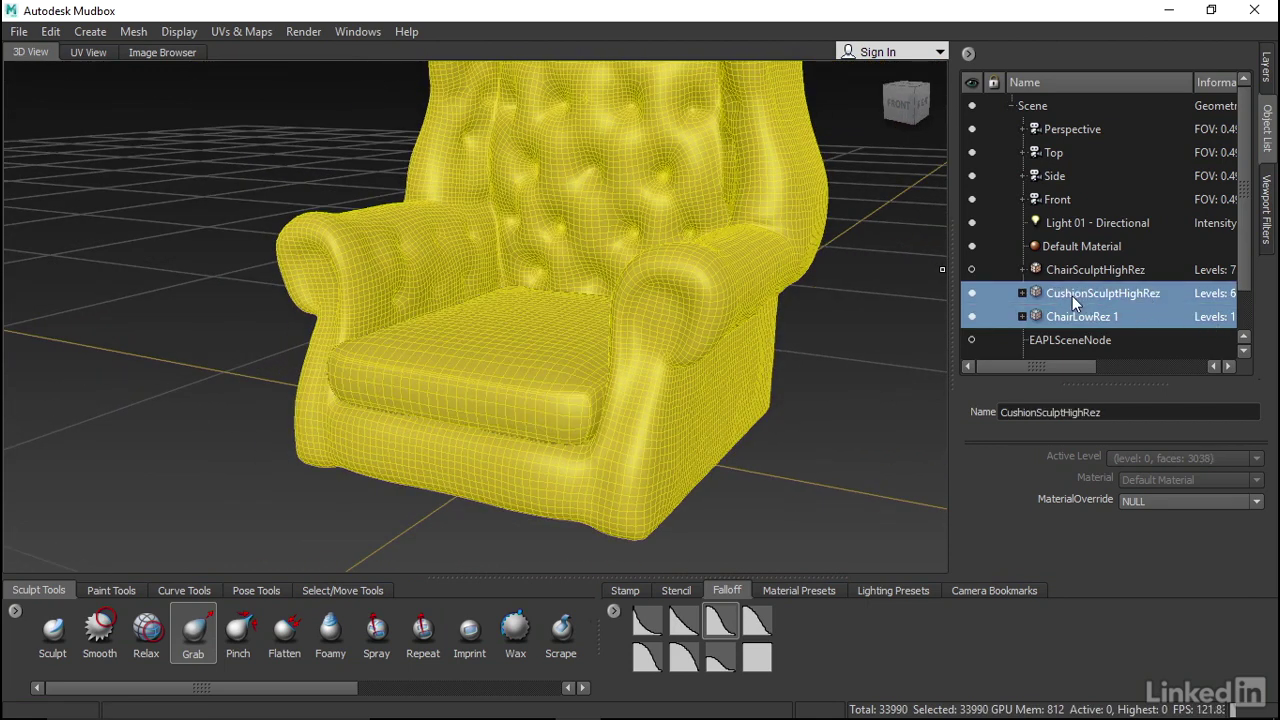
left_click(19, 34)
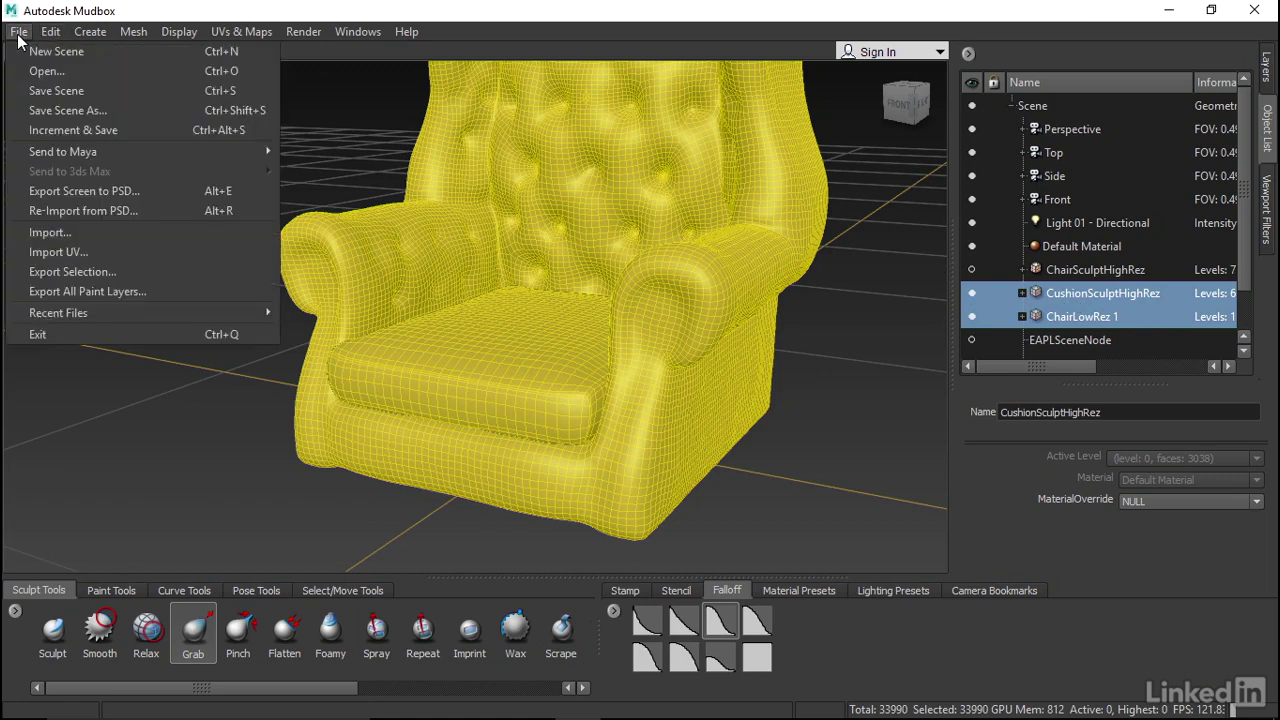
mouse_move(63, 151)
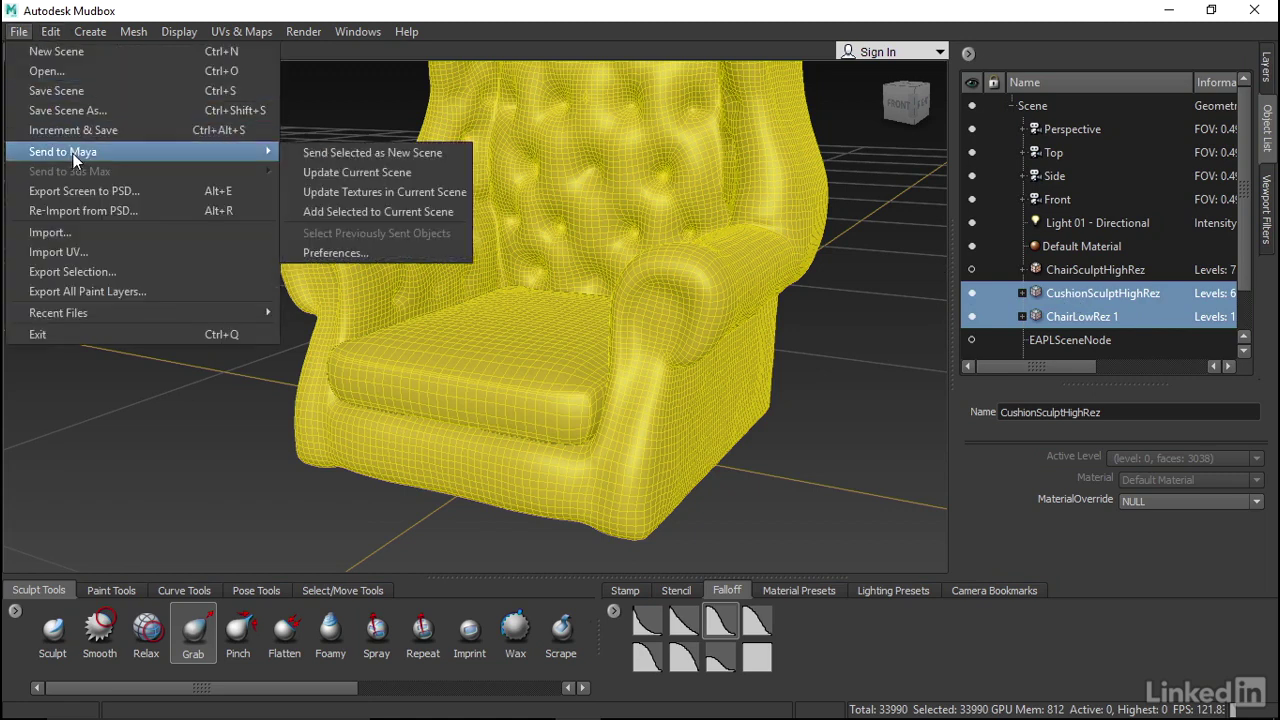
left_click(353, 151)
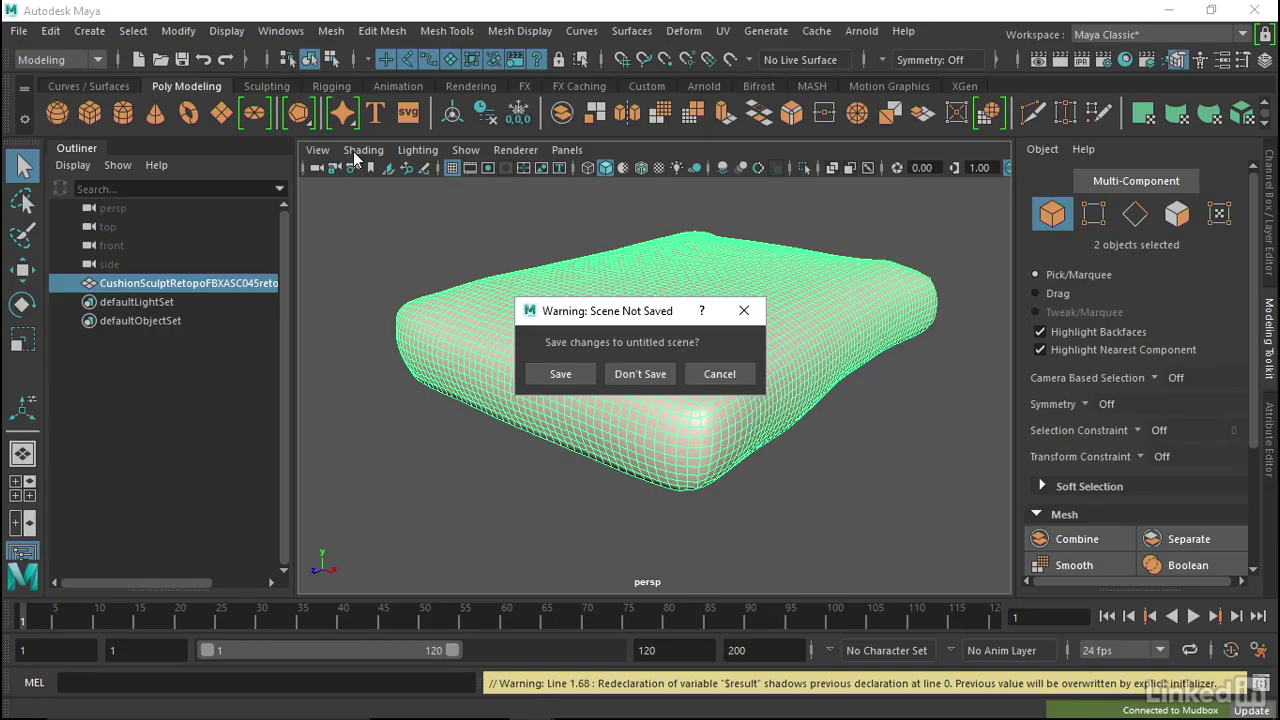
Discard the unsaved Maya scene, frame the imported chair, and select both the cushion and chair body.
left_click(650, 374)
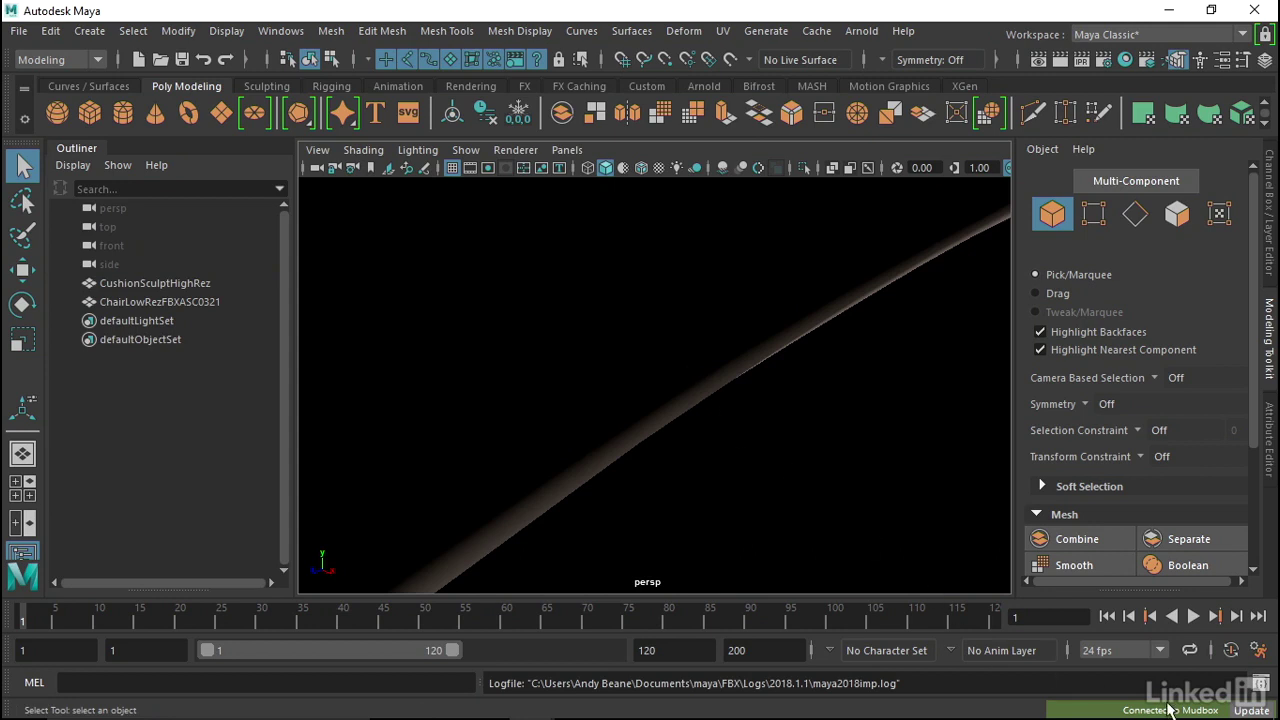
key("f")
mouse_move(580, 346)
left_mouse_down("alt")
mouse_move(688, 286)
mouse_move(686, 334)
mouse_move(623, 334)
mouse_move(613, 358)
mouse_move(630, 379)
mouse_move(674, 397)
mouse_move(678, 385)
left_mouse_up("alt")
left_click(650, 395)
left_click(686, 304, "shift")
mouse_move(686, 304)
left_mouse_down("alt")
mouse_move(666, 294)
mouse_move(751, 294)
mouse_move(688, 315)
mouse_move(434, 294)
mouse_move(700, 315)
mouse_move(654, 320)
mouse_move(670, 310)
mouse_move(674, 346)
mouse_move(557, 323)
mouse_move(595, 327)
left_mouse_up("alt")
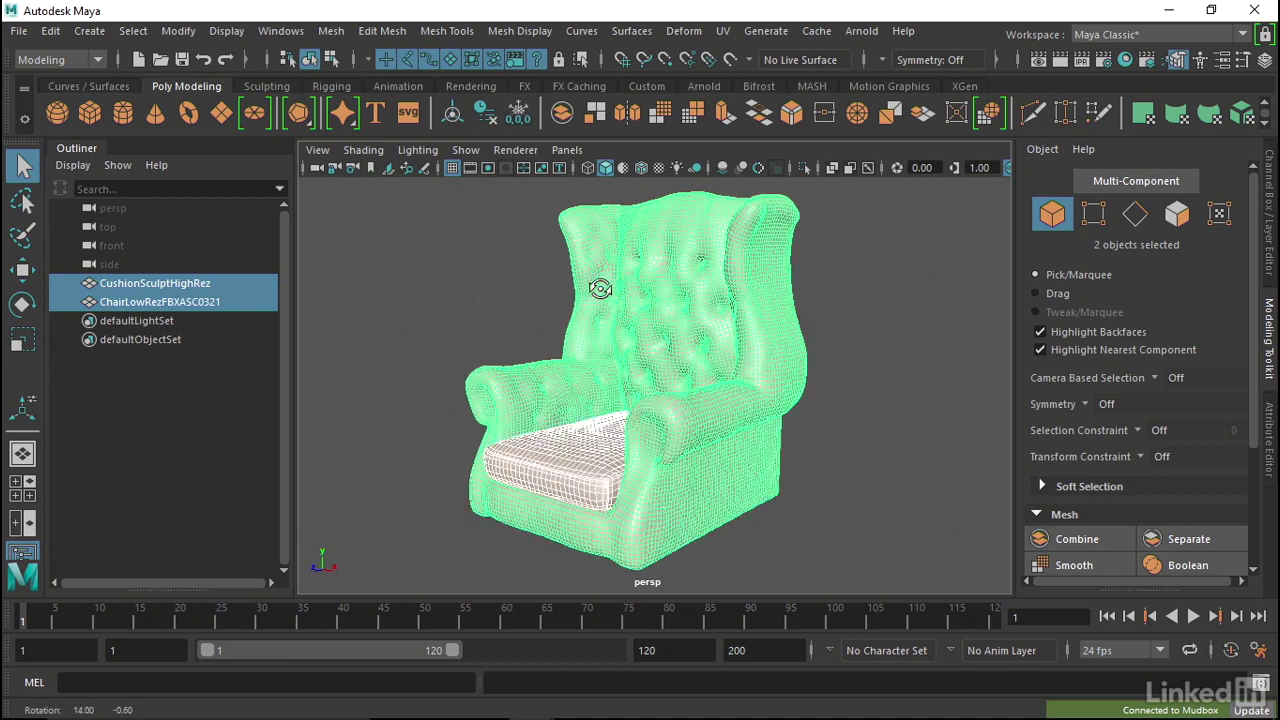
right_click_drag(608, 286, 697, 334, "alt")
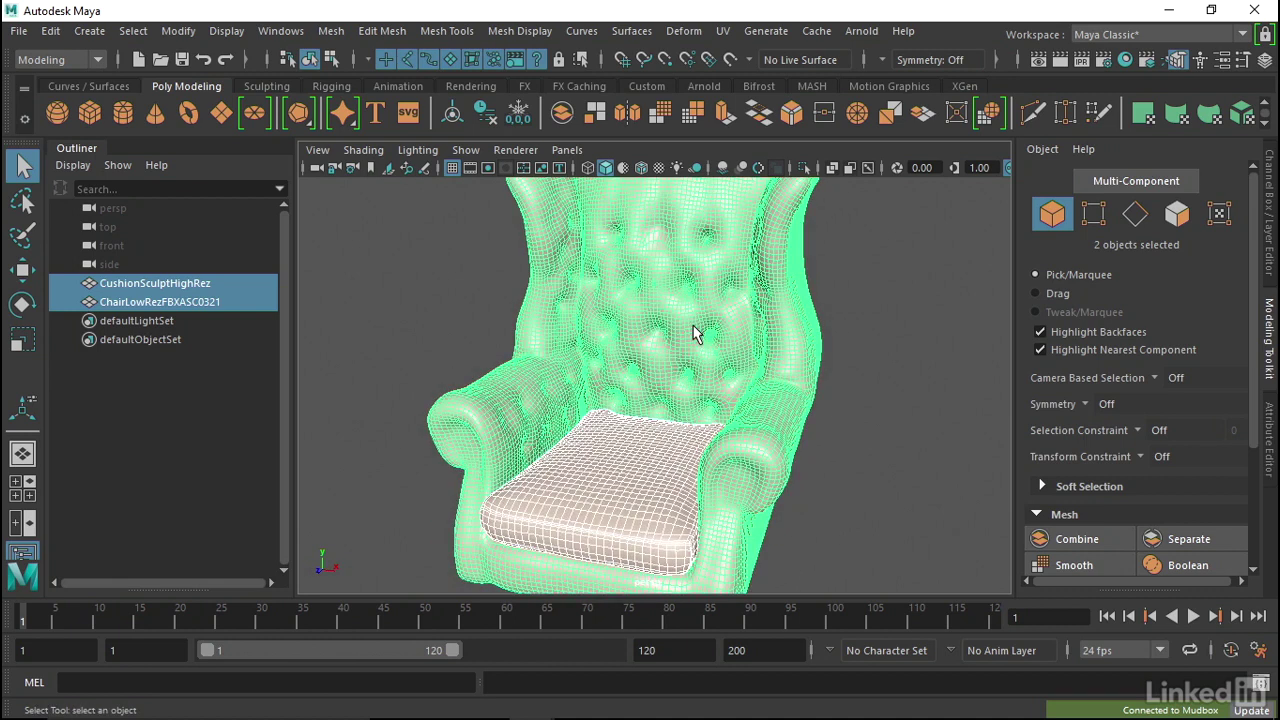
mouse_move(614, 334)
left_mouse_down("alt")
mouse_move(629, 320)
mouse_move(514, 306)
left_mouse_up("alt")
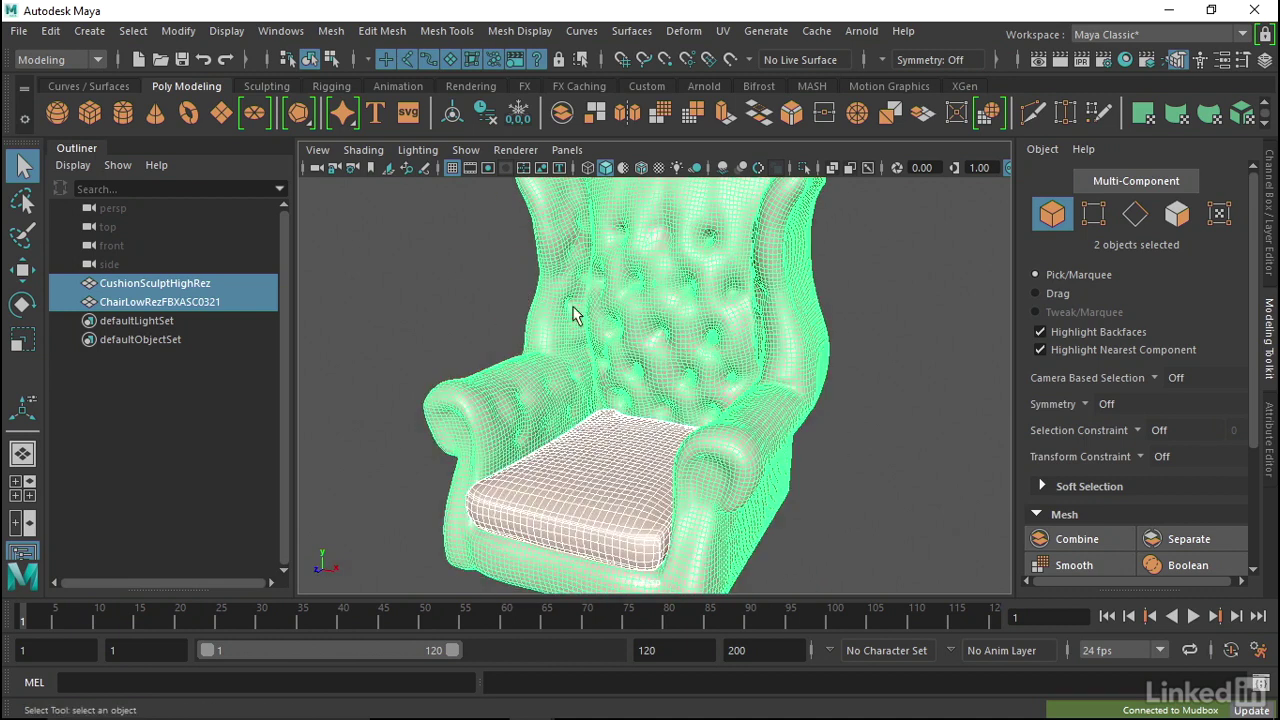
left_click(453, 296)
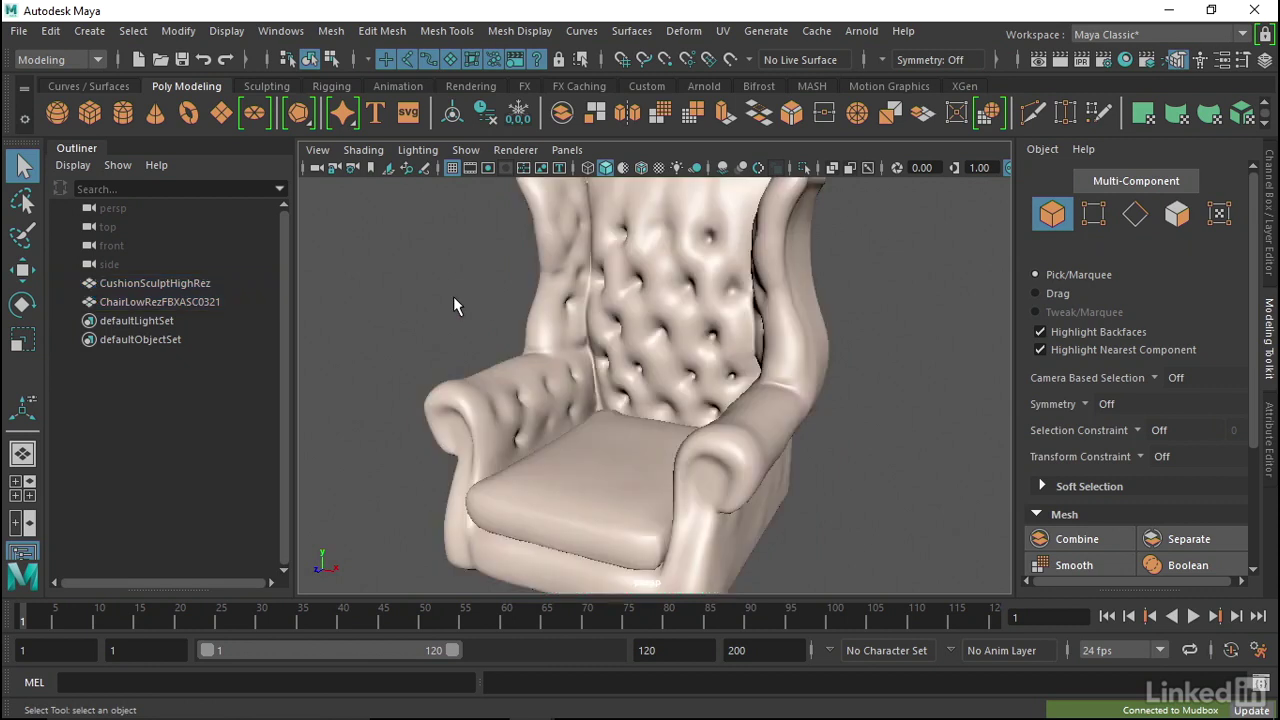